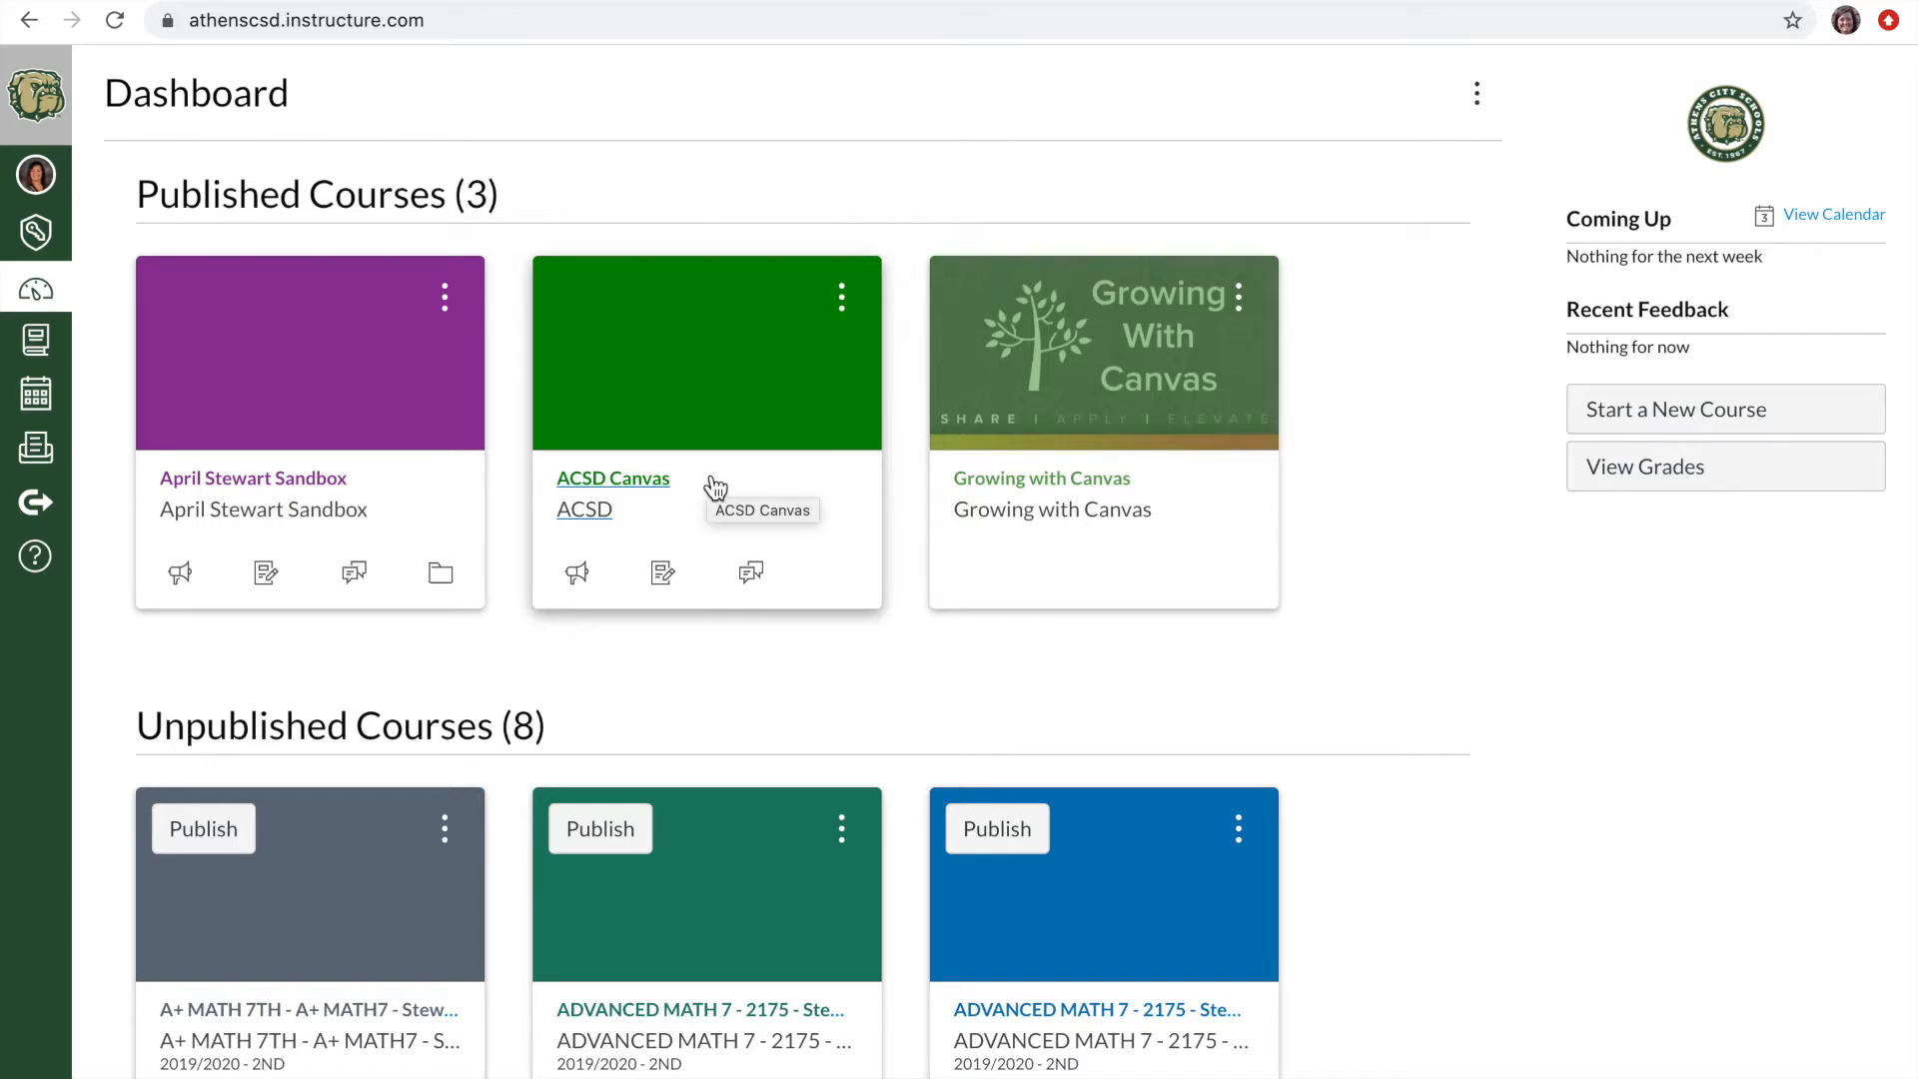
# Open the ACSD Canvas course from the Dashboard and view its People roster
pyautogui.click(642, 489)
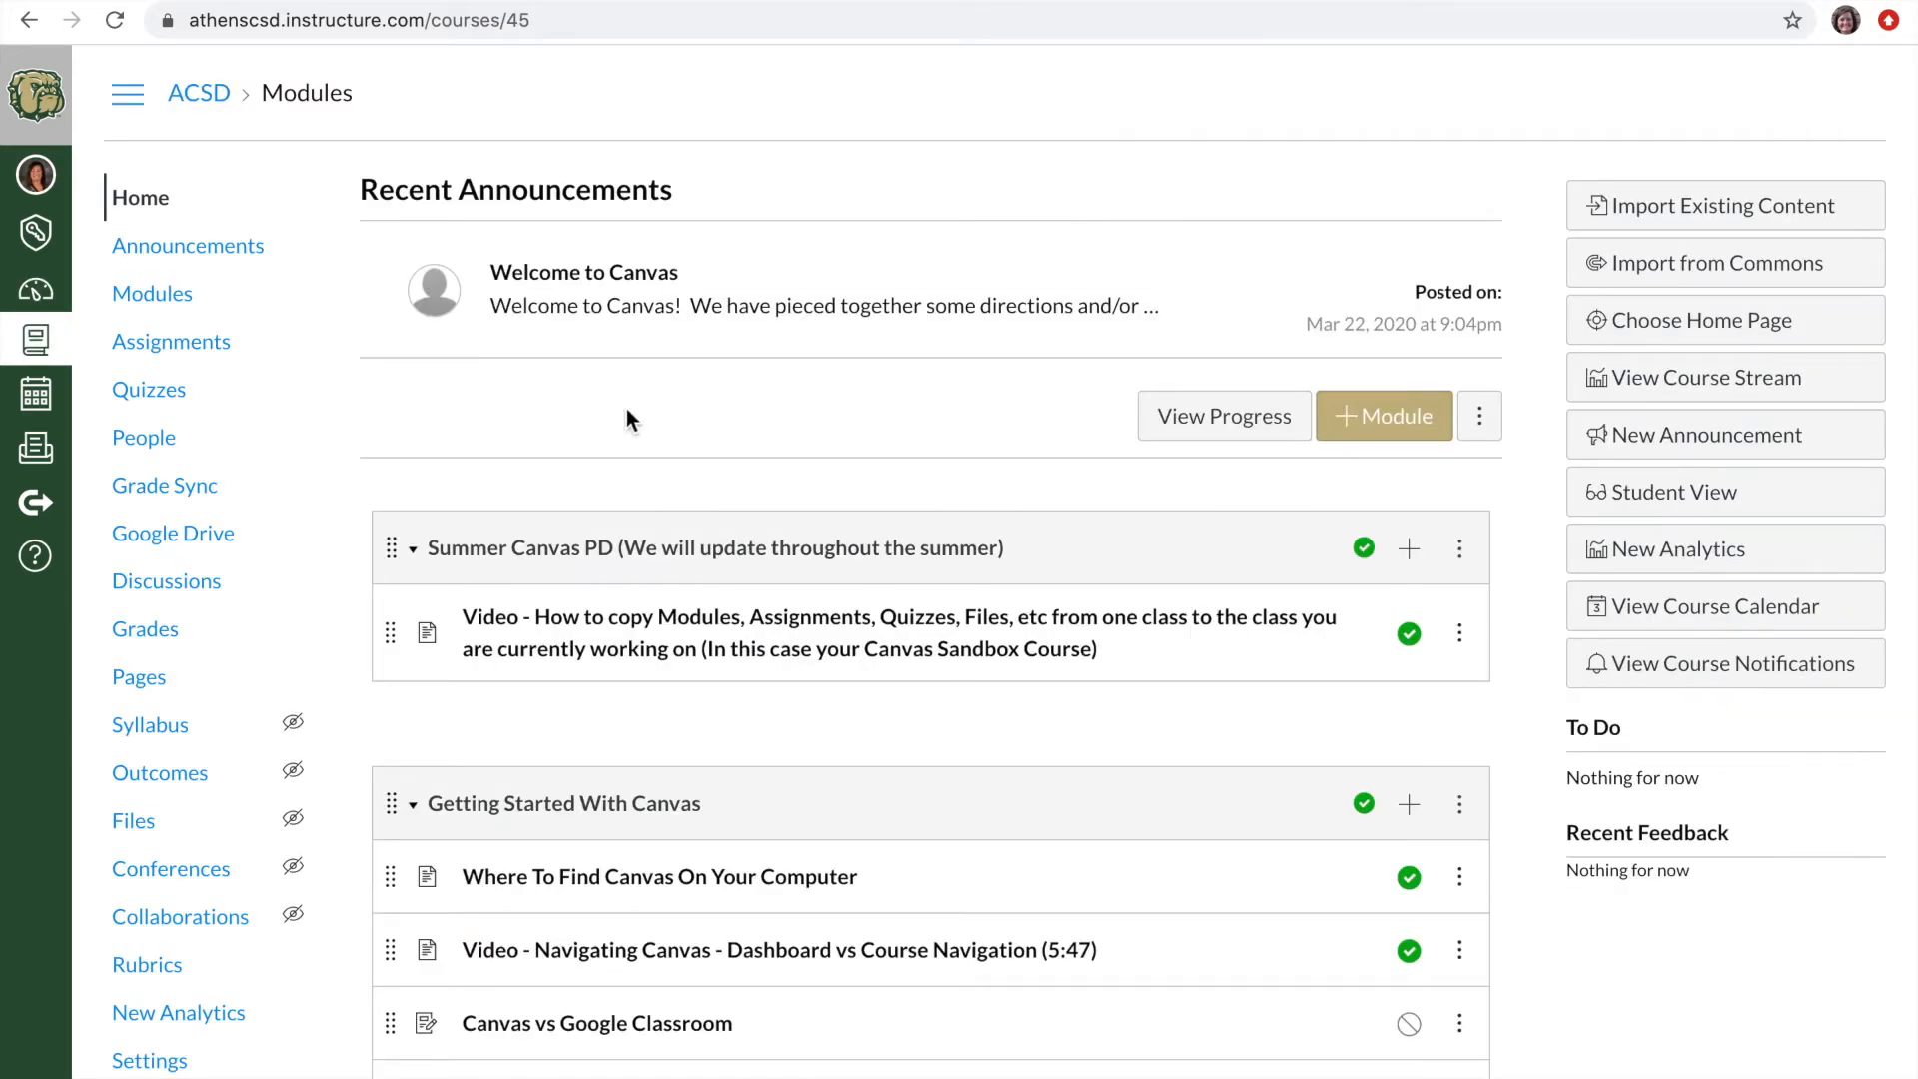
pyautogui.click(144, 439)
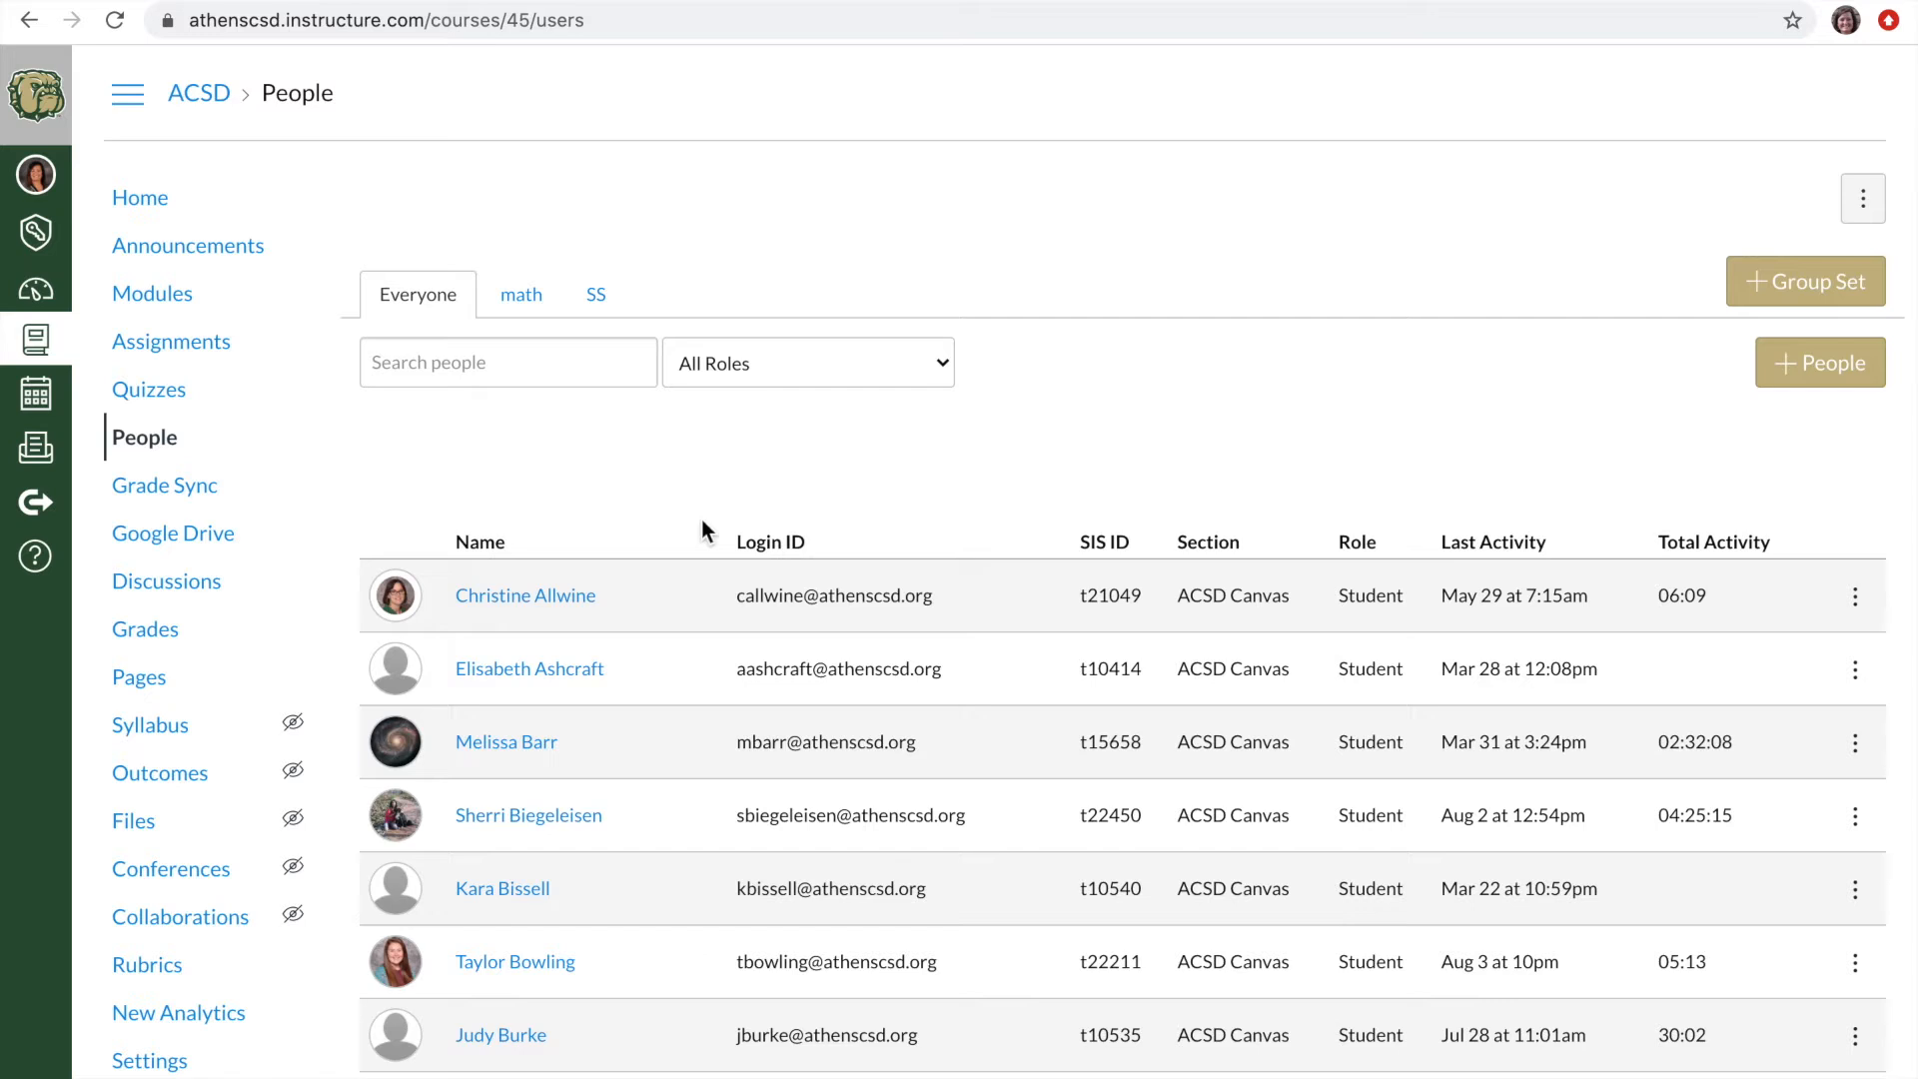
# Add the new staff member to the course as a Teacher using their school e-mail address
pyautogui.click(1808, 365)
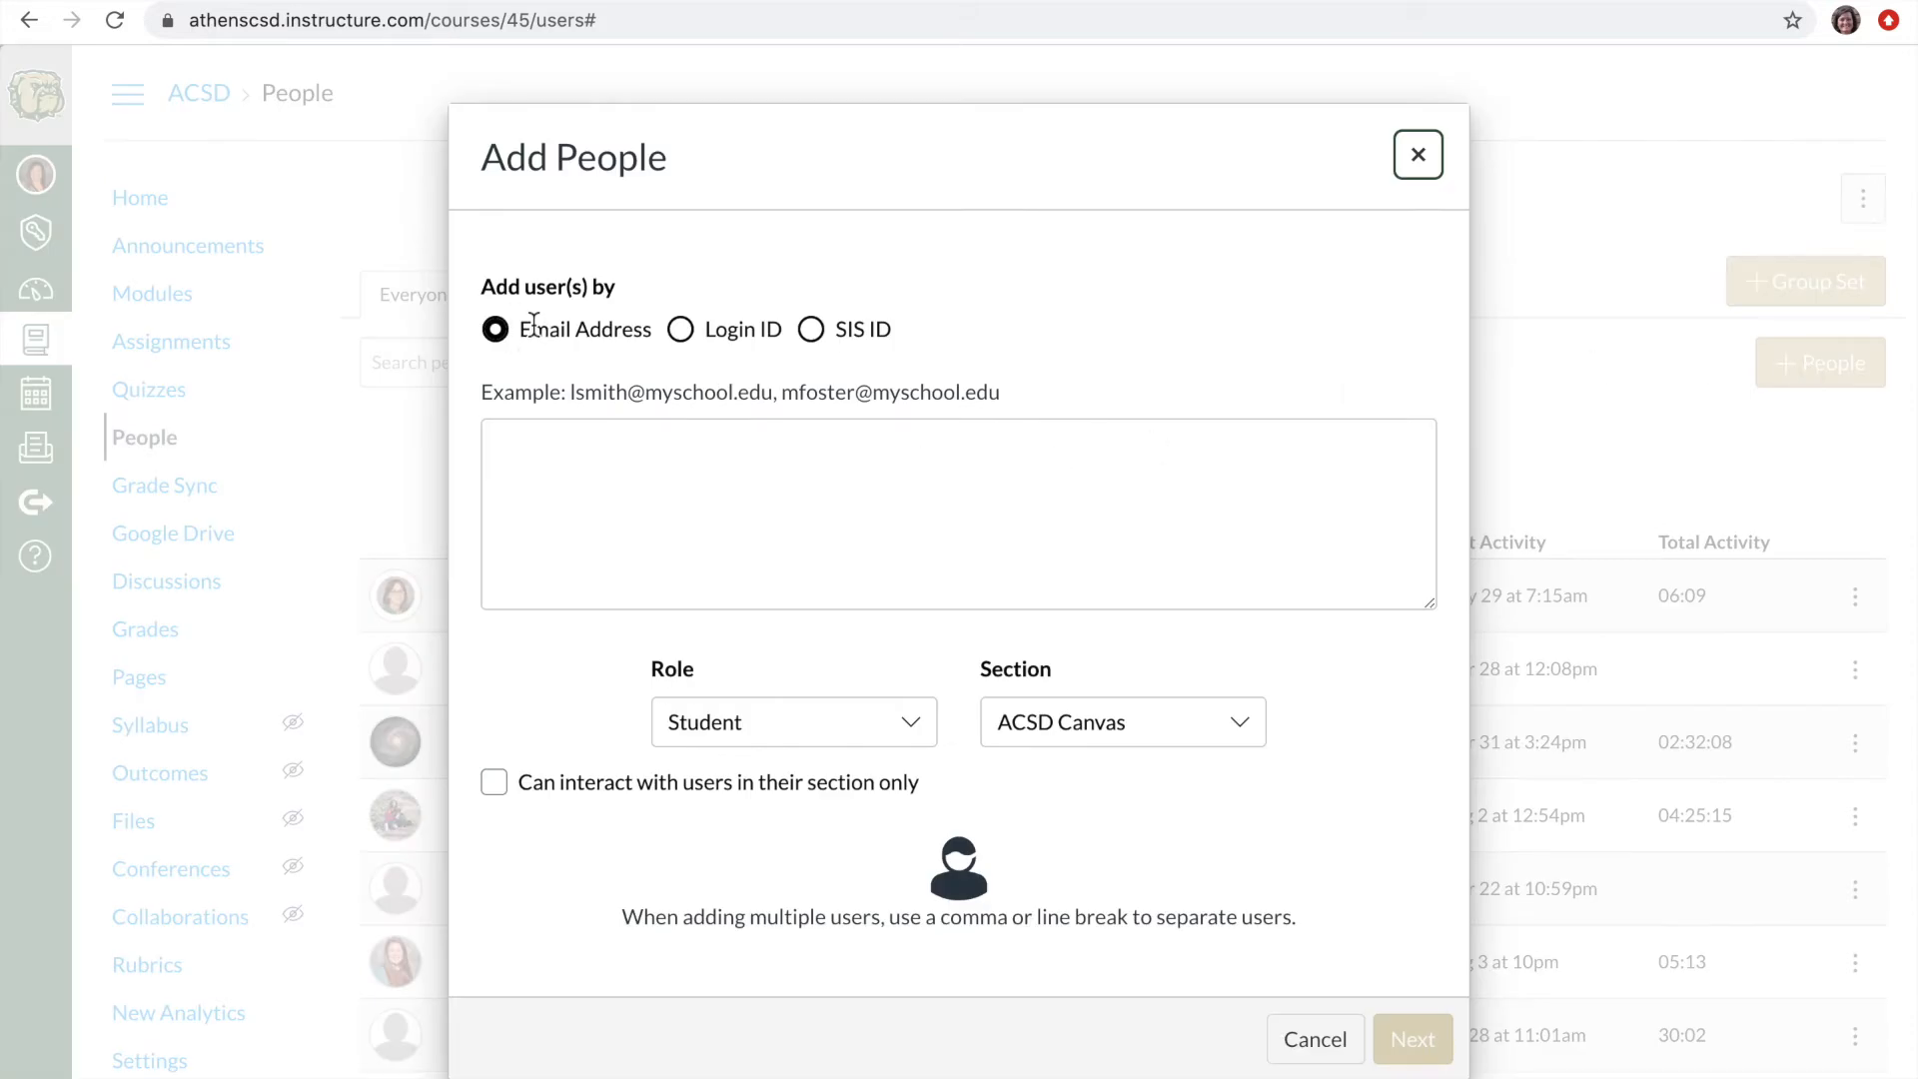
pyautogui.click(558, 448)
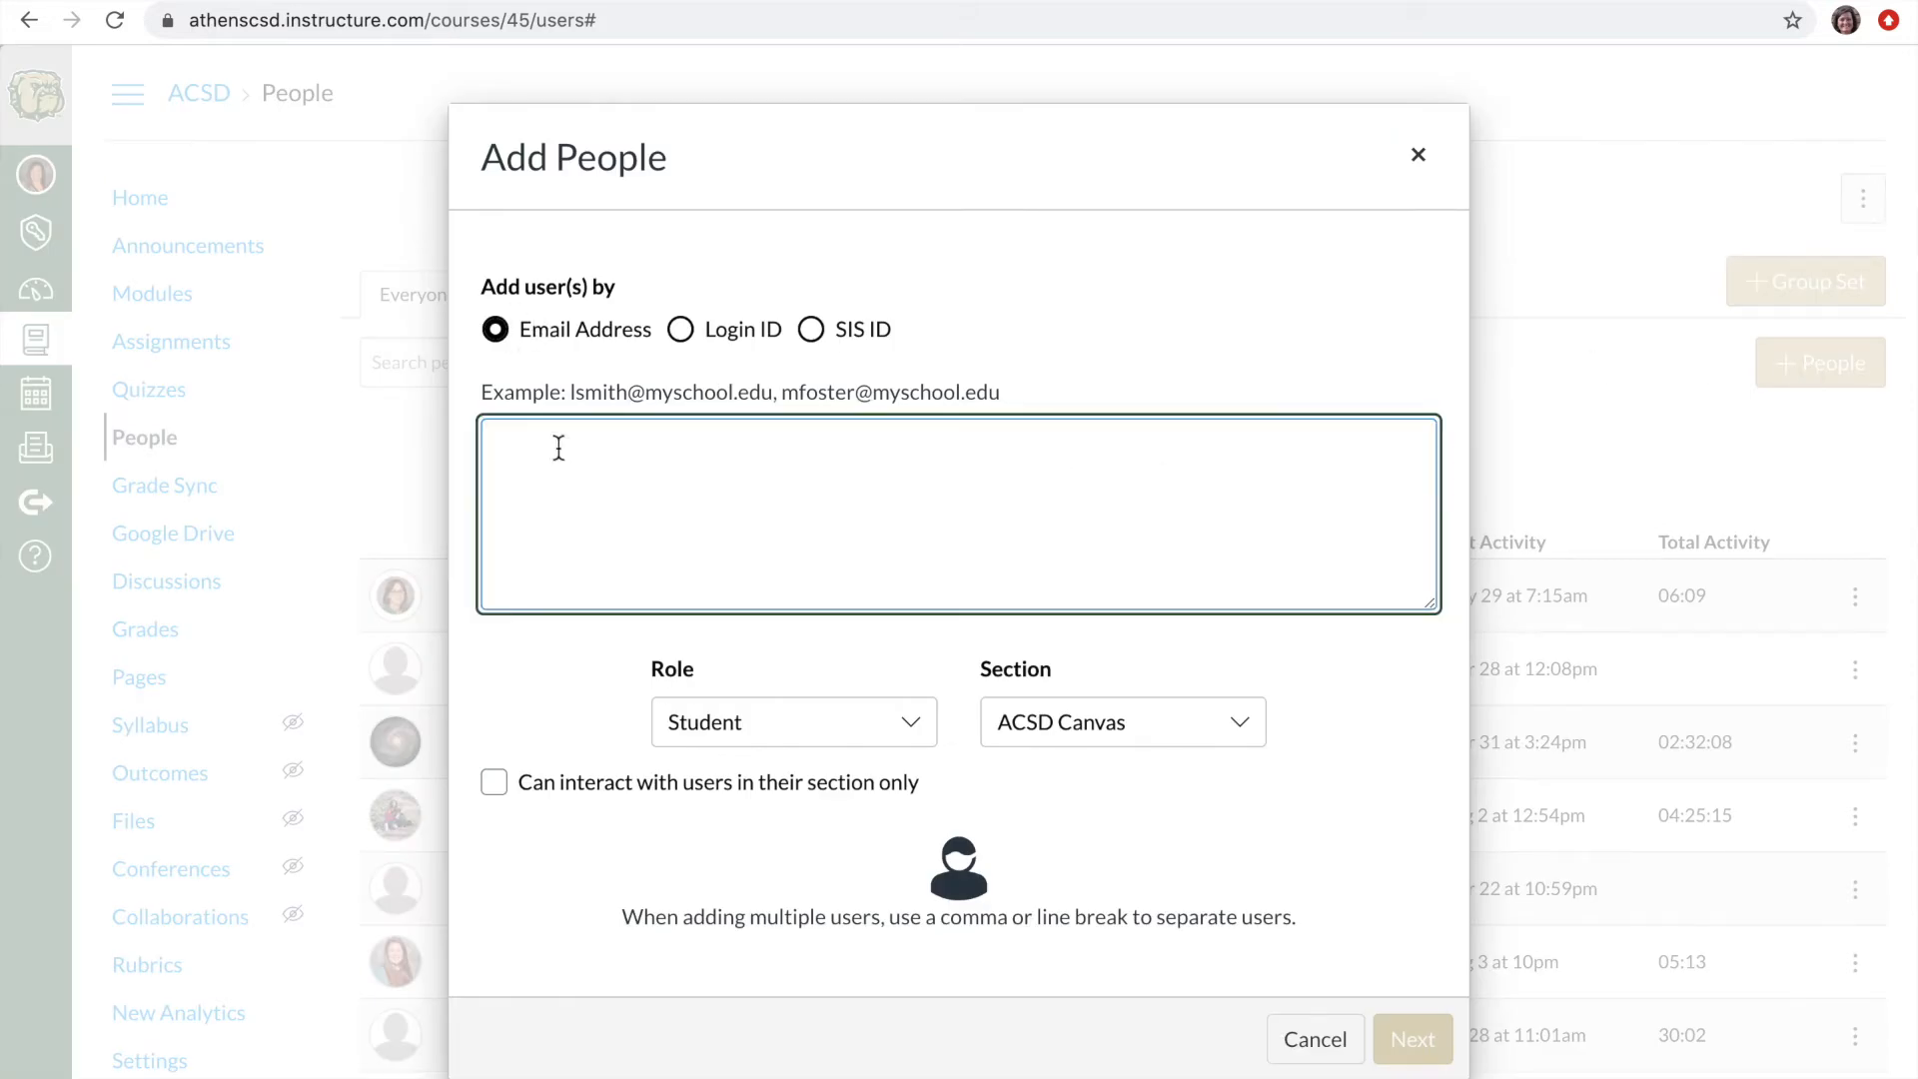
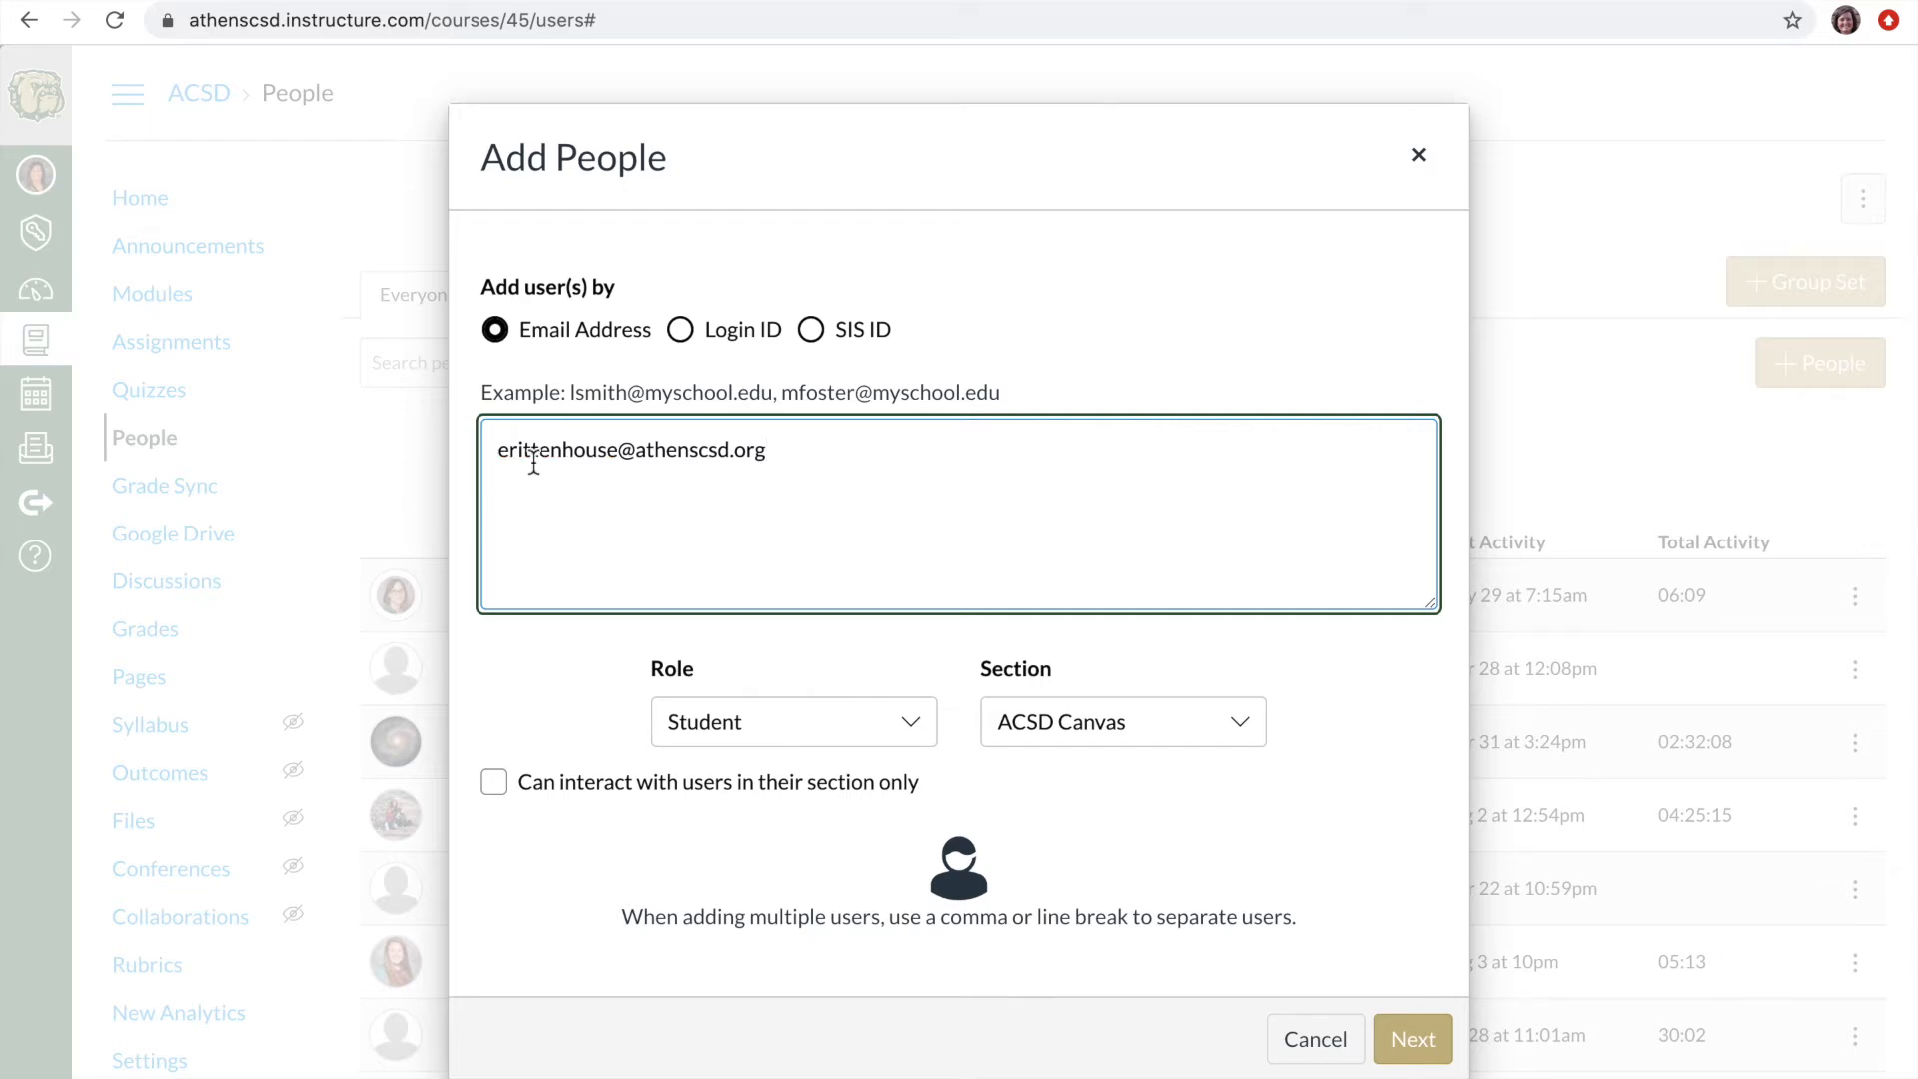
pyautogui.click(914, 722)
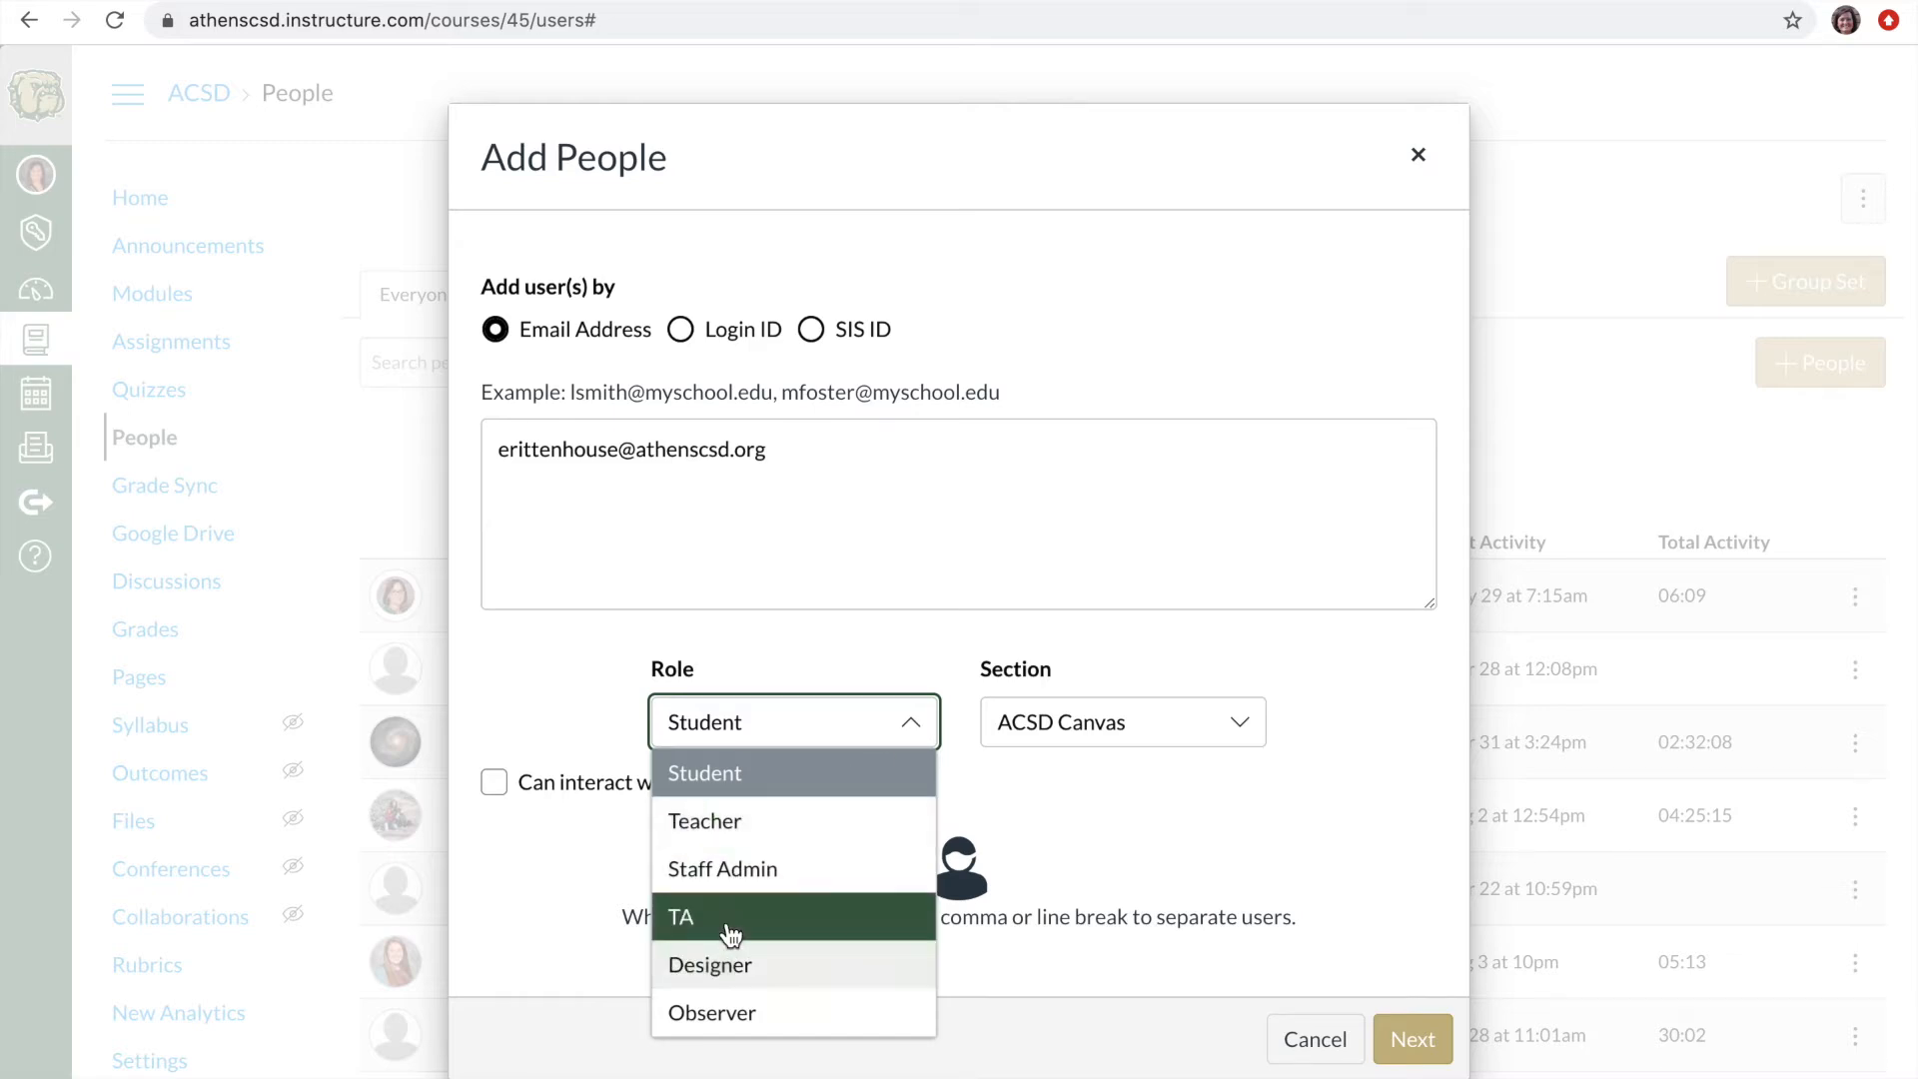
pyautogui.click(726, 821)
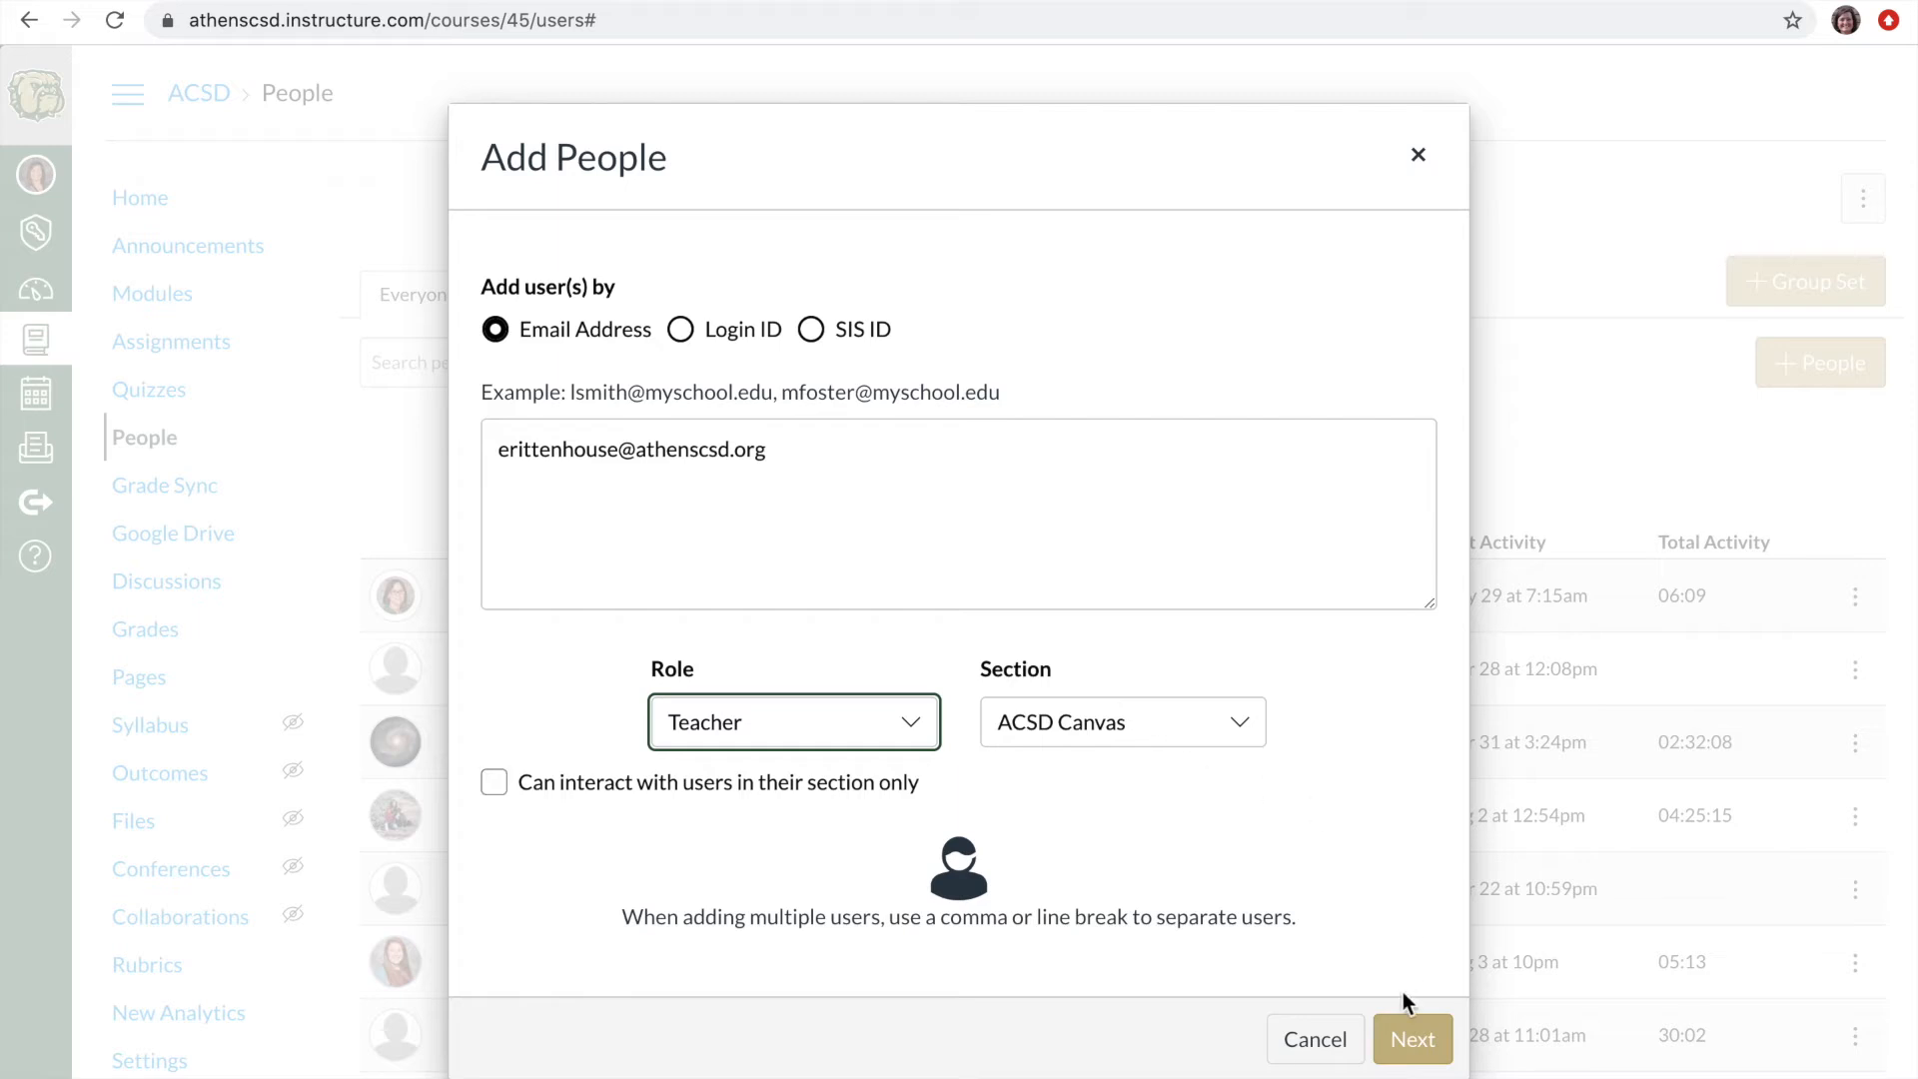
pyautogui.click(1418, 1042)
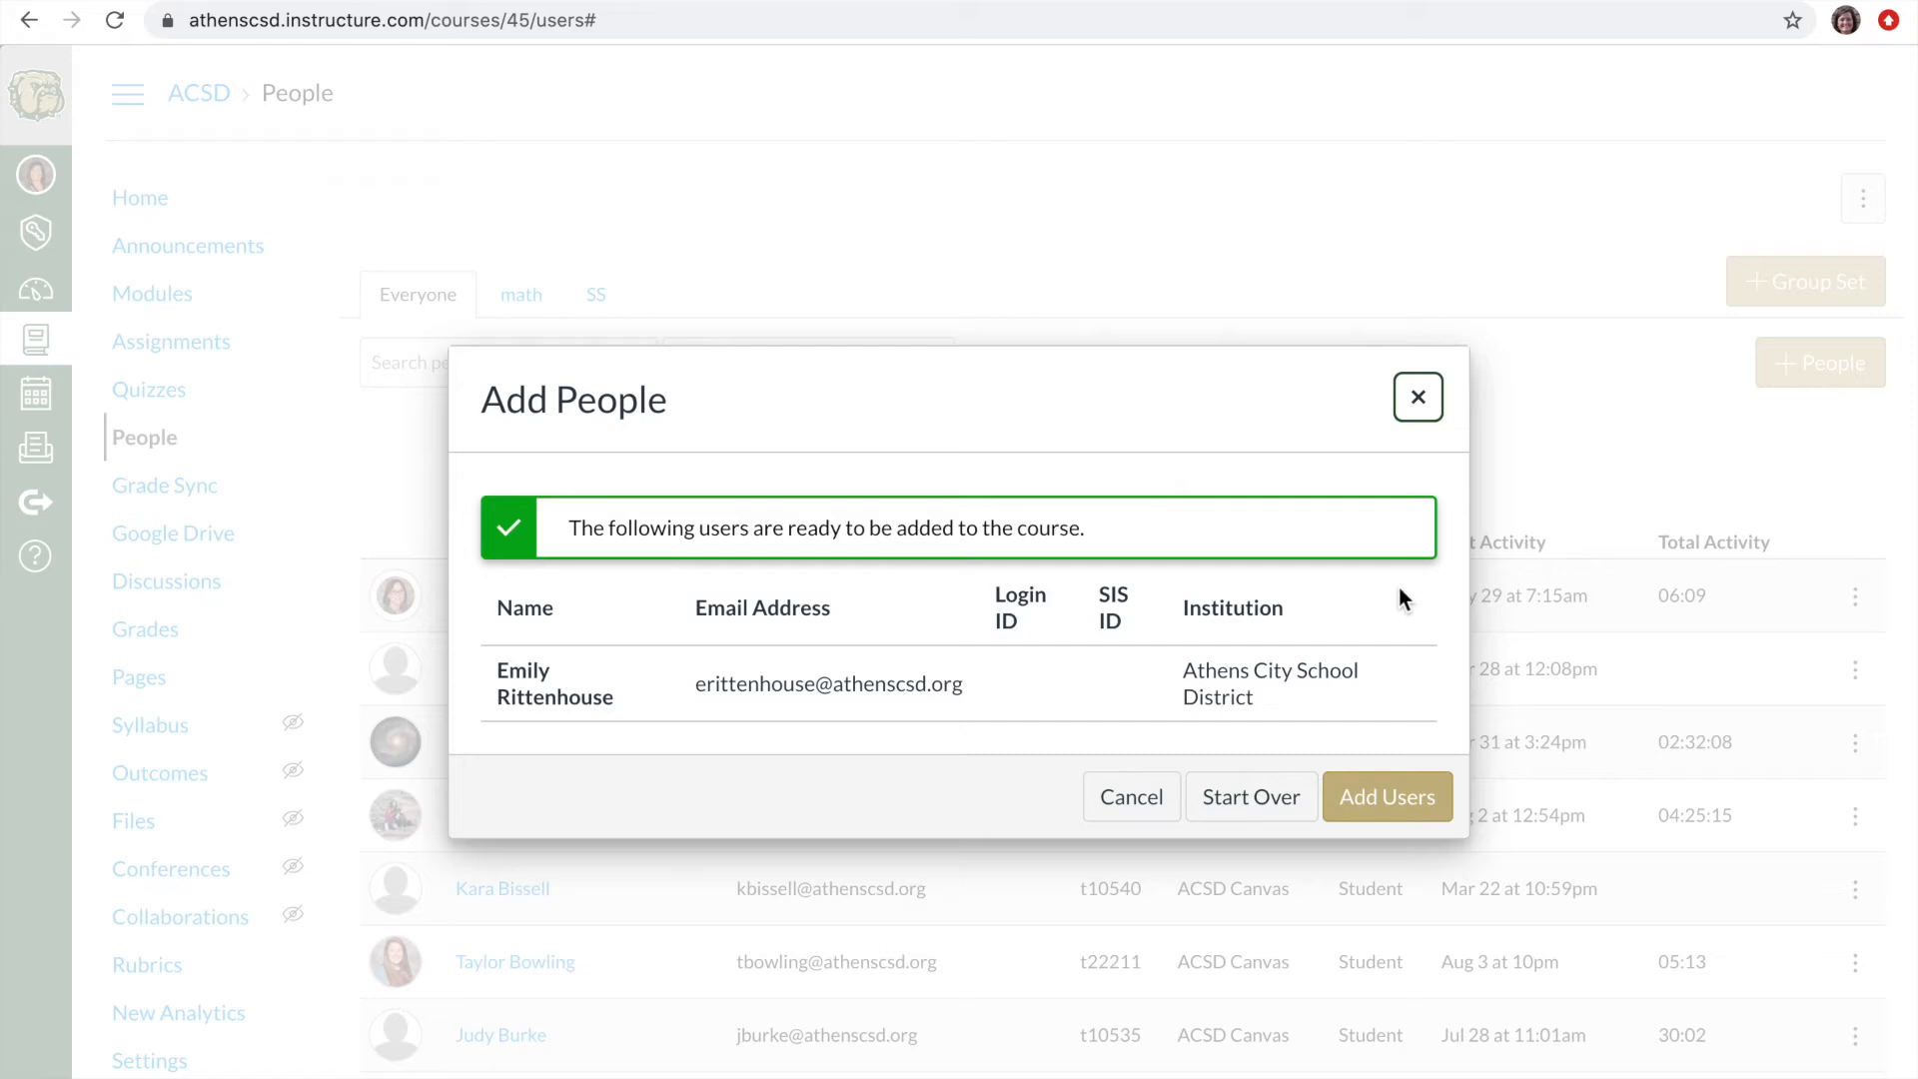
pyautogui.click(1377, 814)
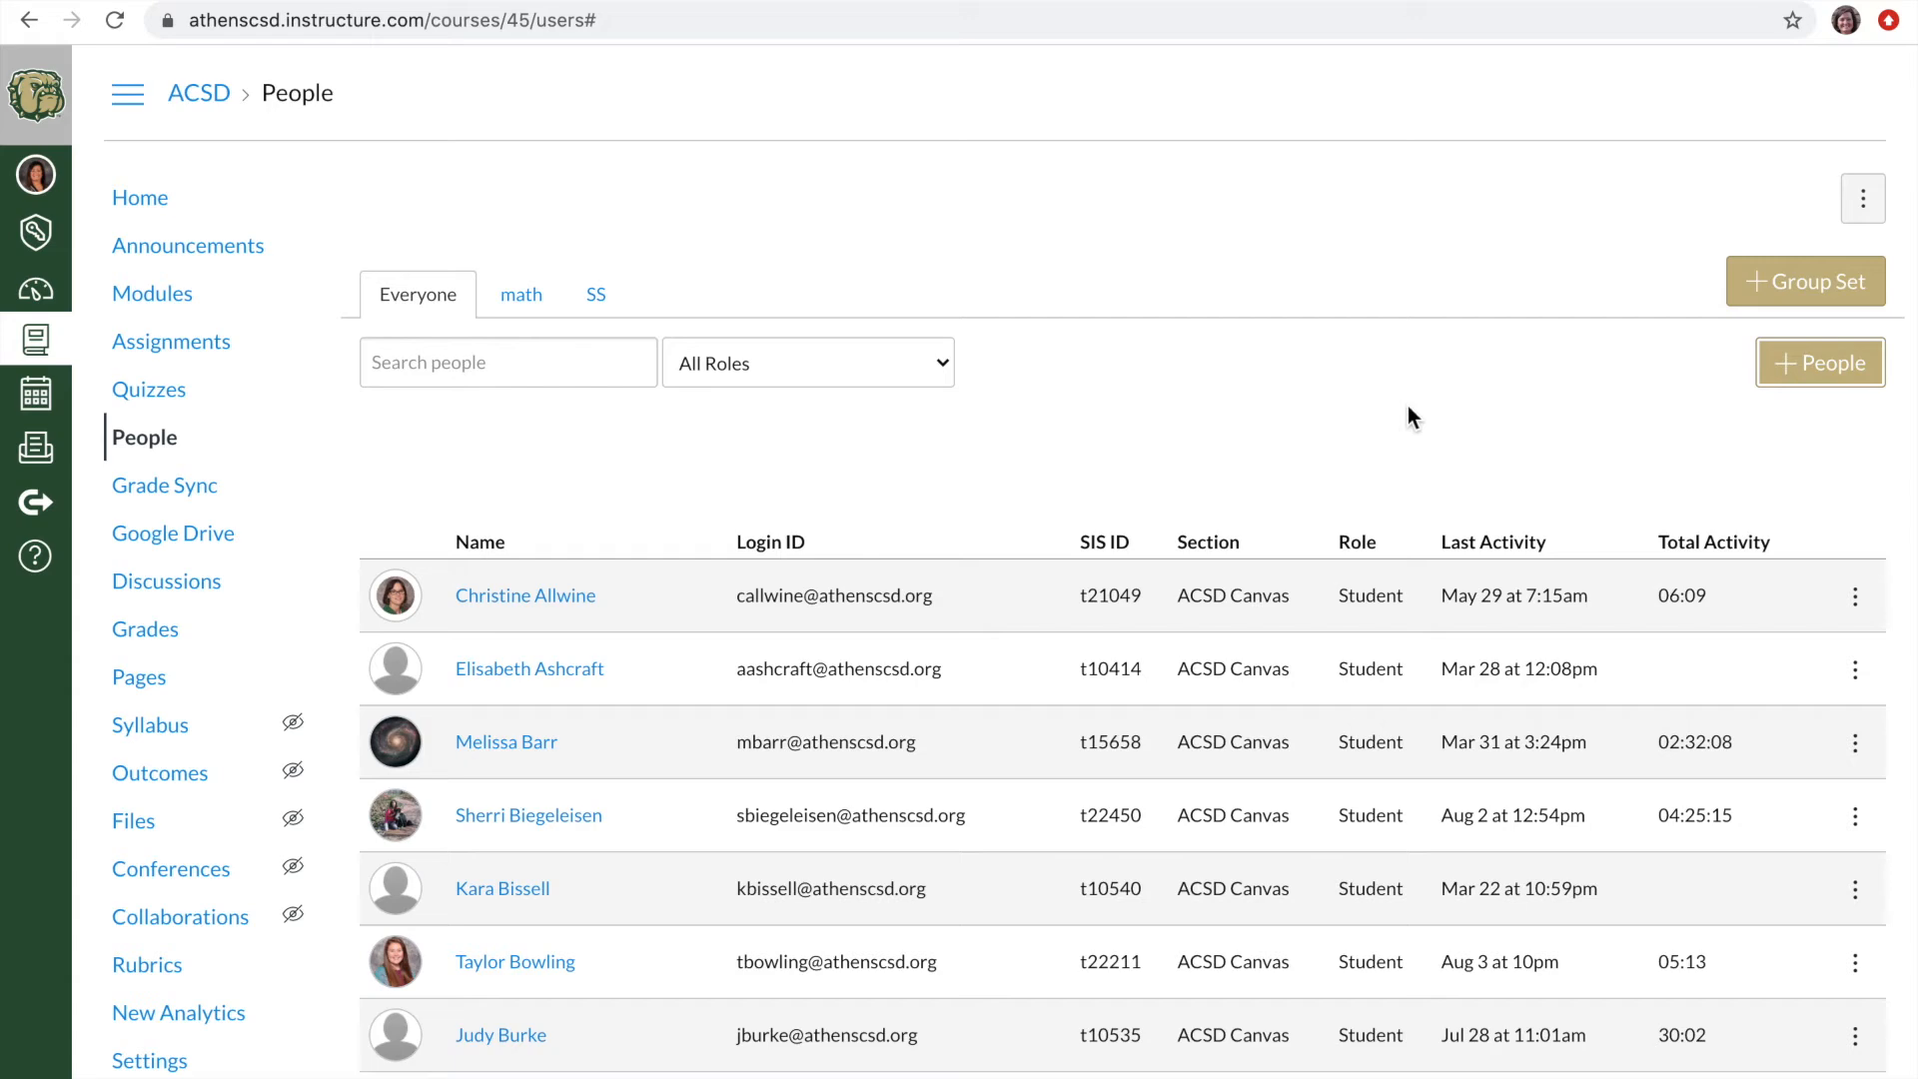
pyautogui.scroll(-15, 1406, 406)
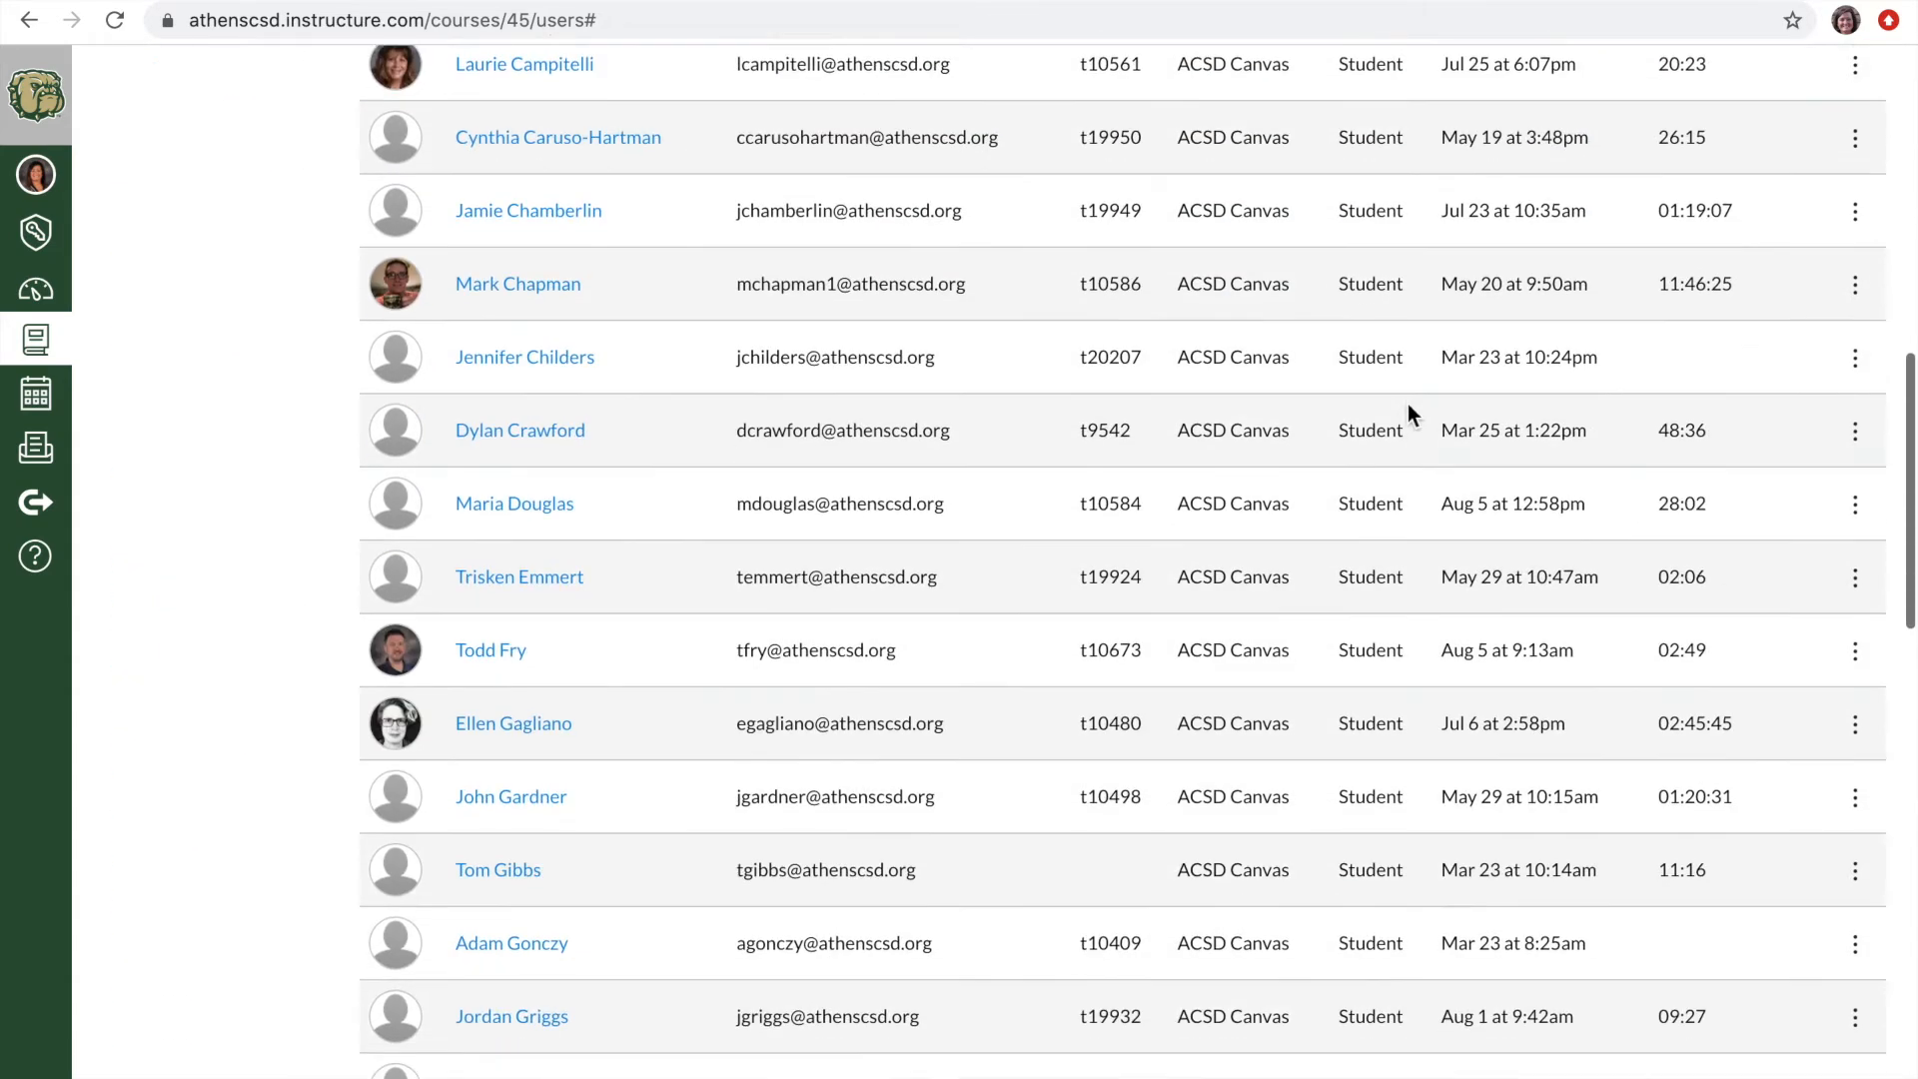
pyautogui.scroll(-20, 1406, 404)
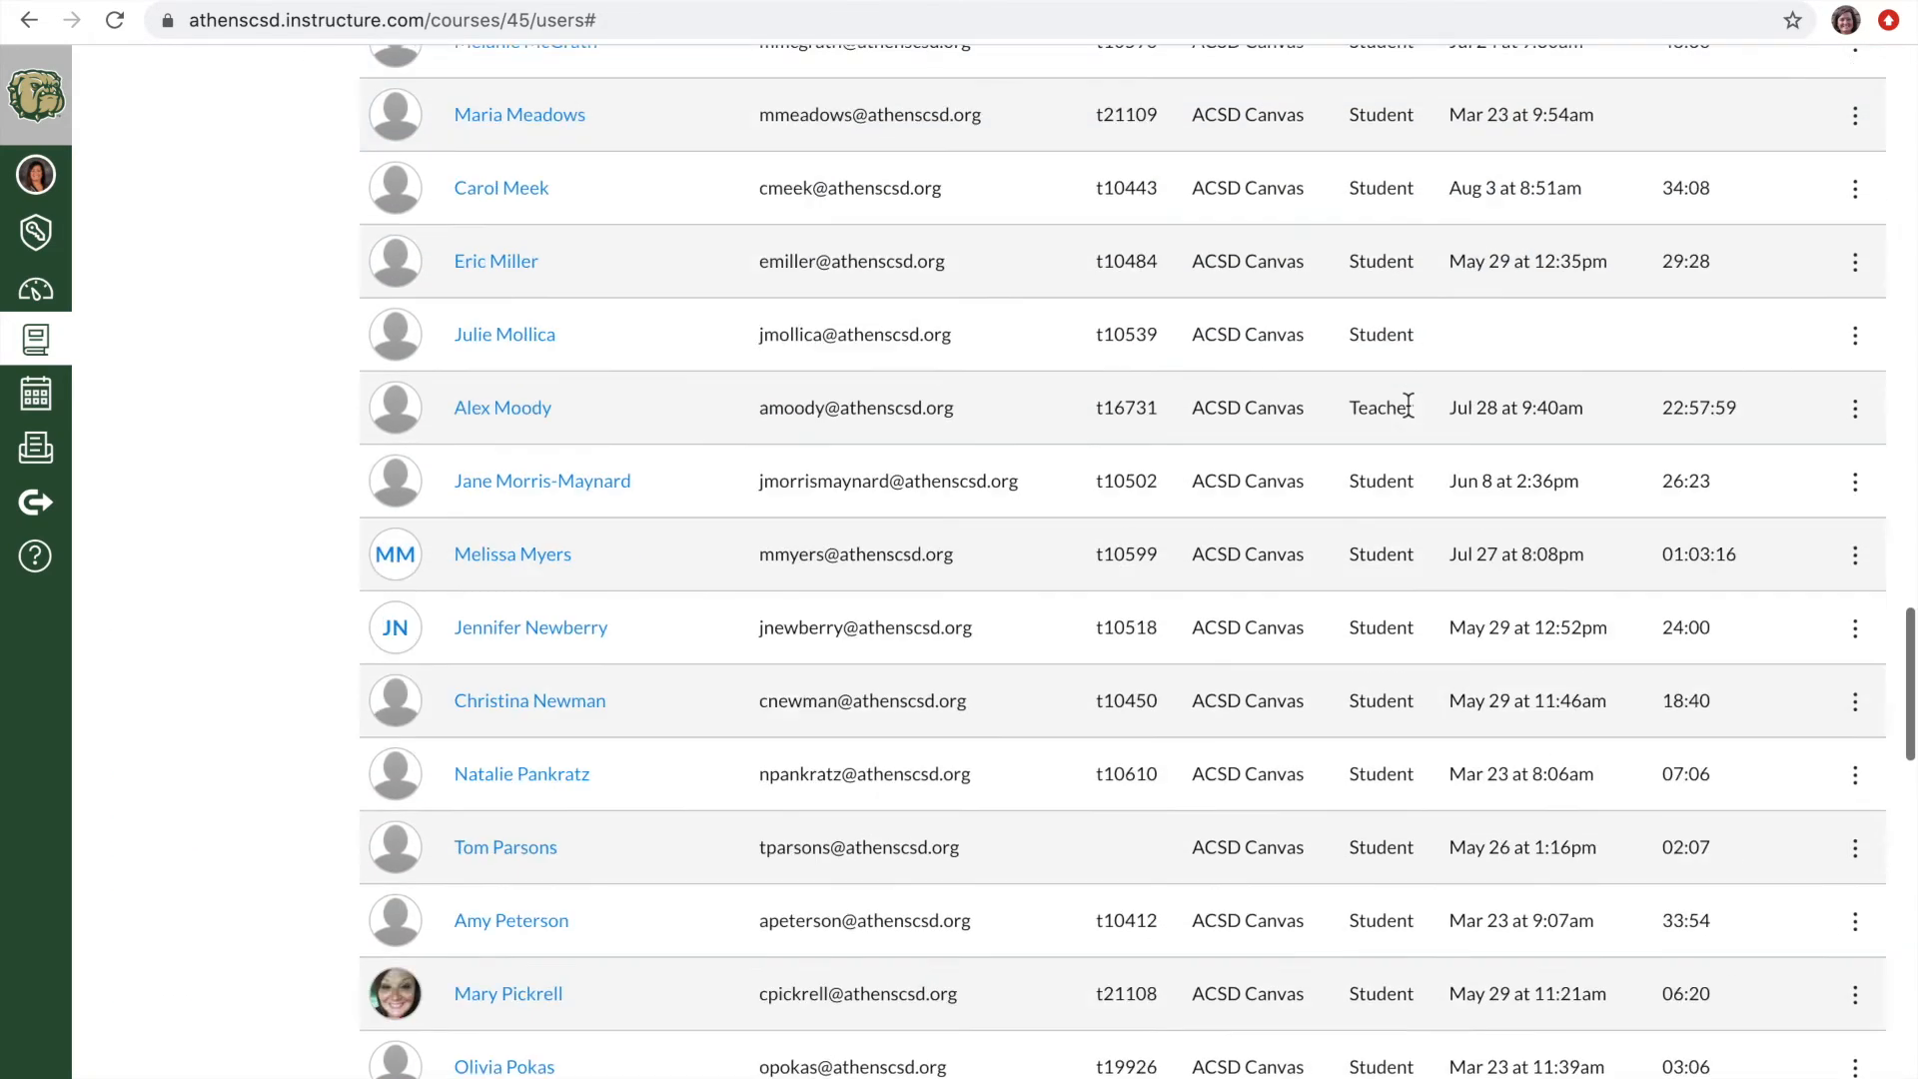
pyautogui.scroll(-2, 1407, 404)
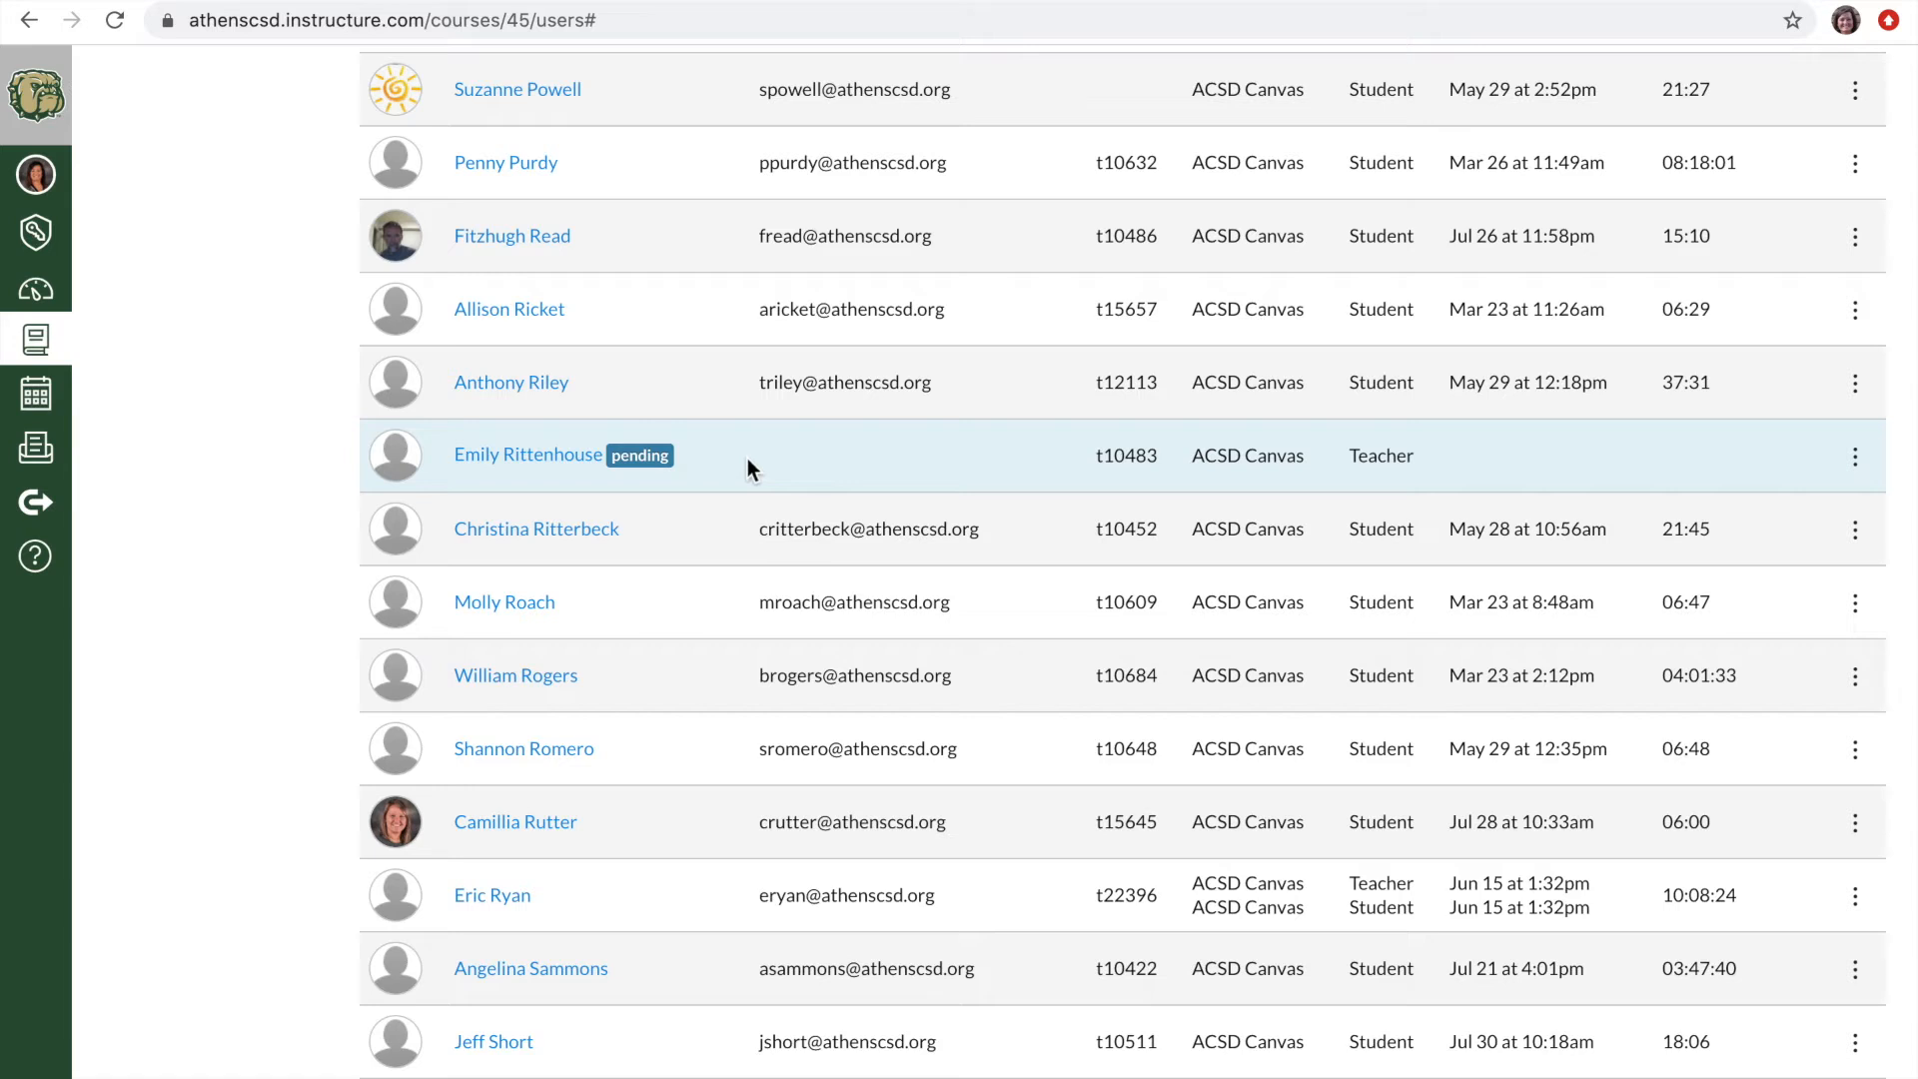
pyautogui.scroll(20, 749, 425)
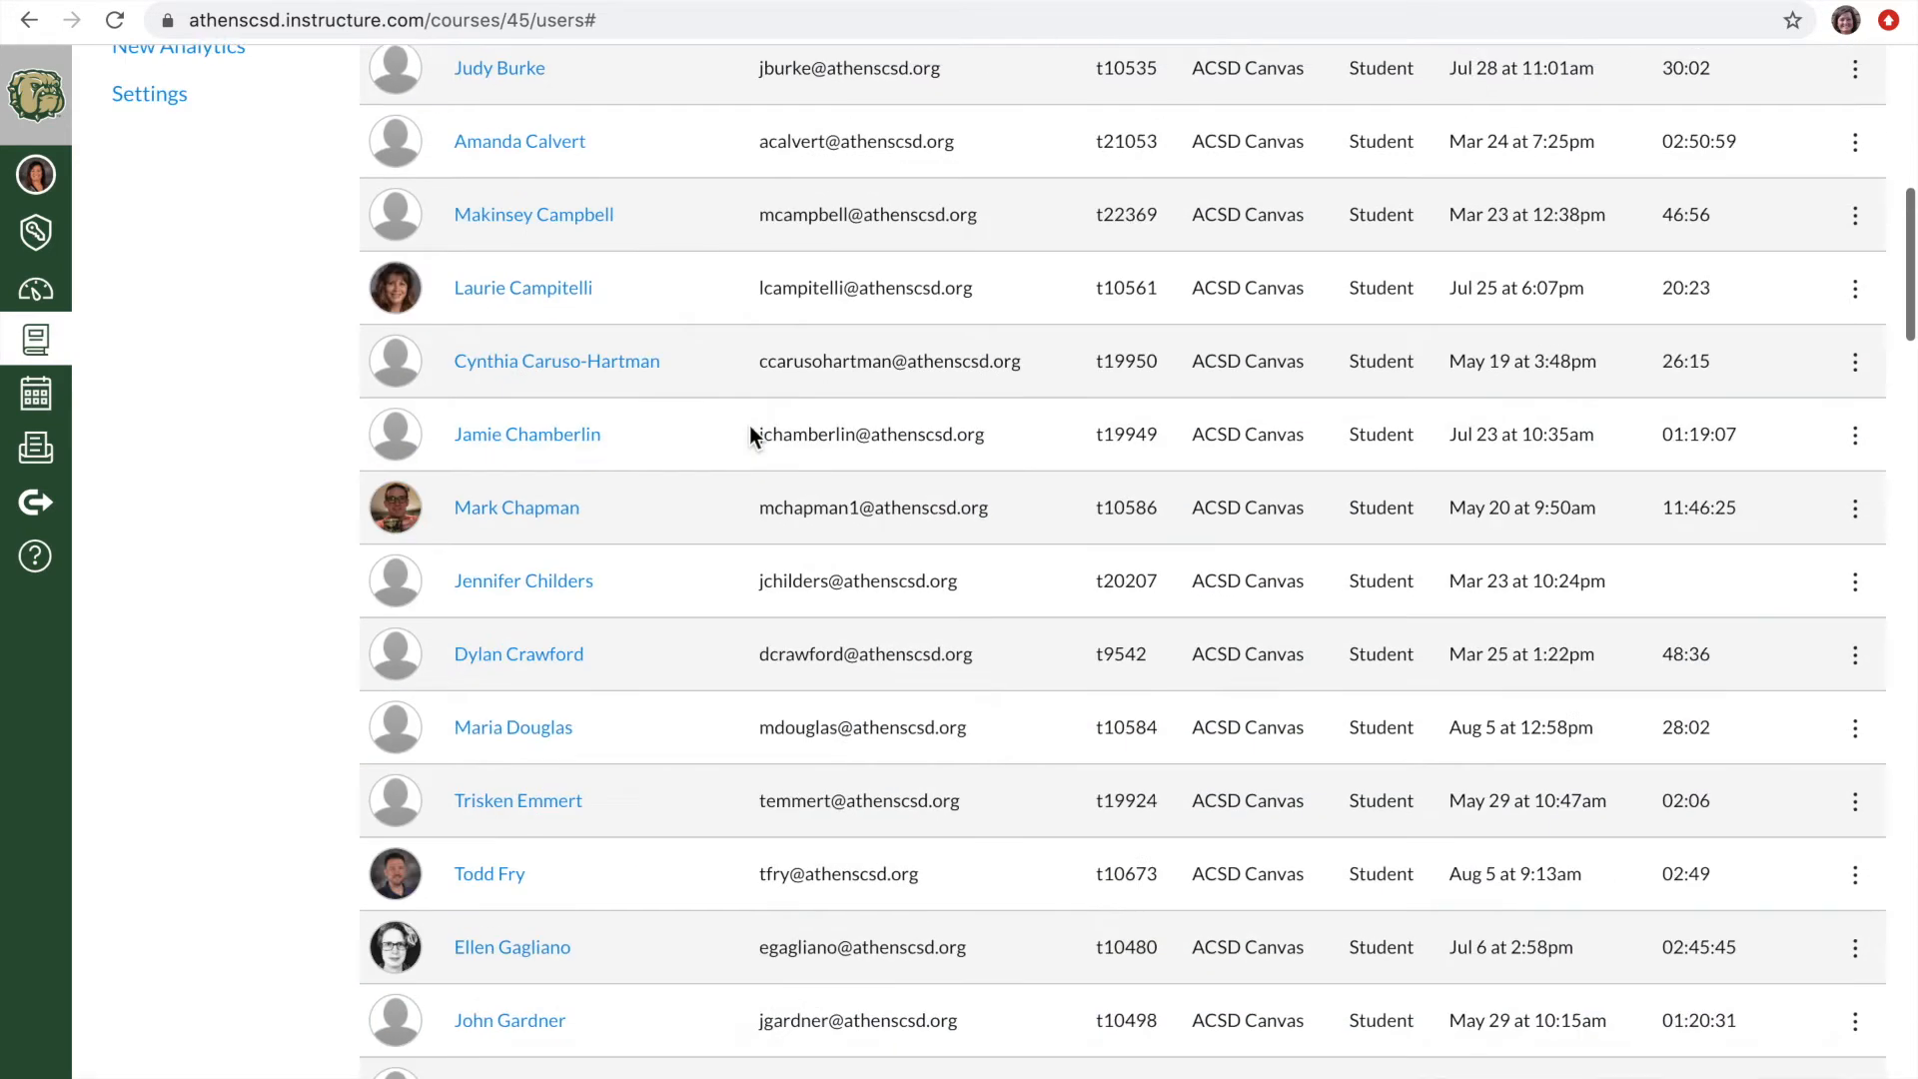
pyautogui.scroll(10, 749, 426)
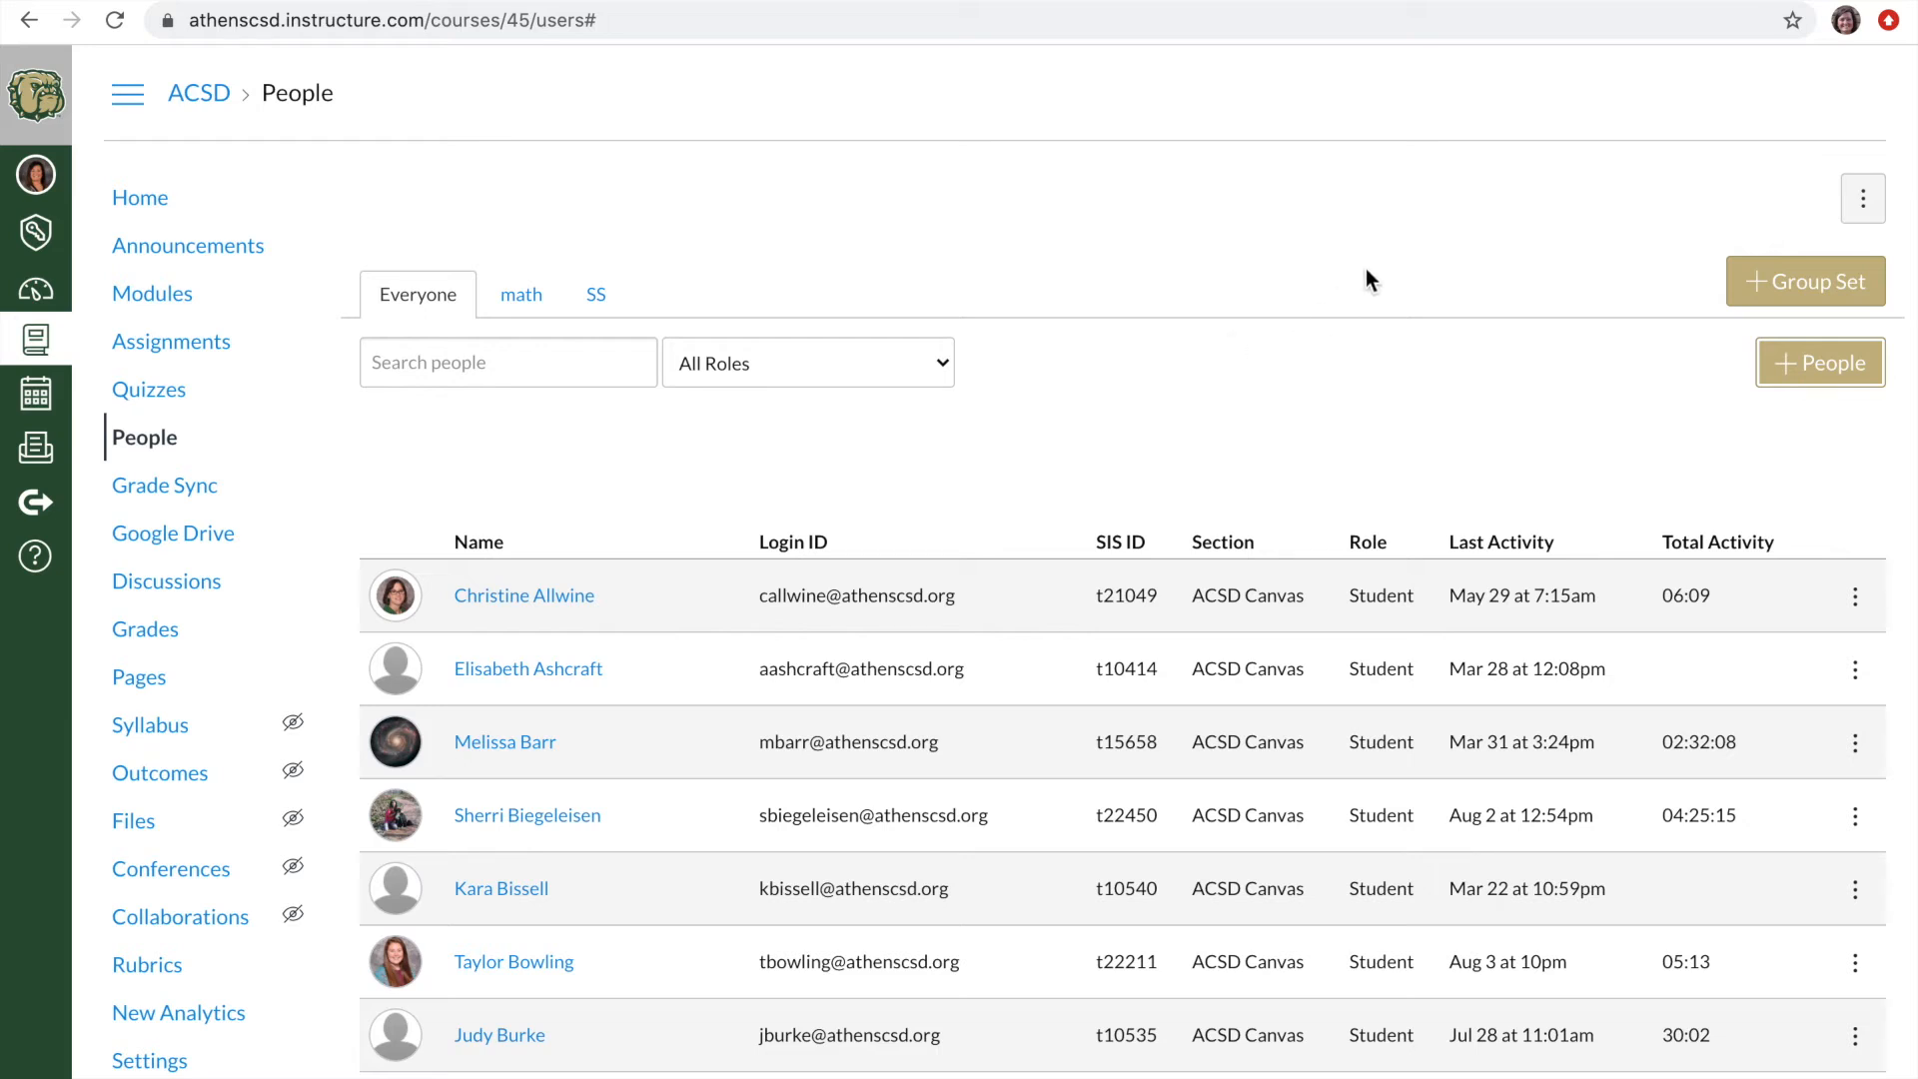
# Create a group set named 'Science' with groups to be created manually
pyautogui.click(1787, 286)
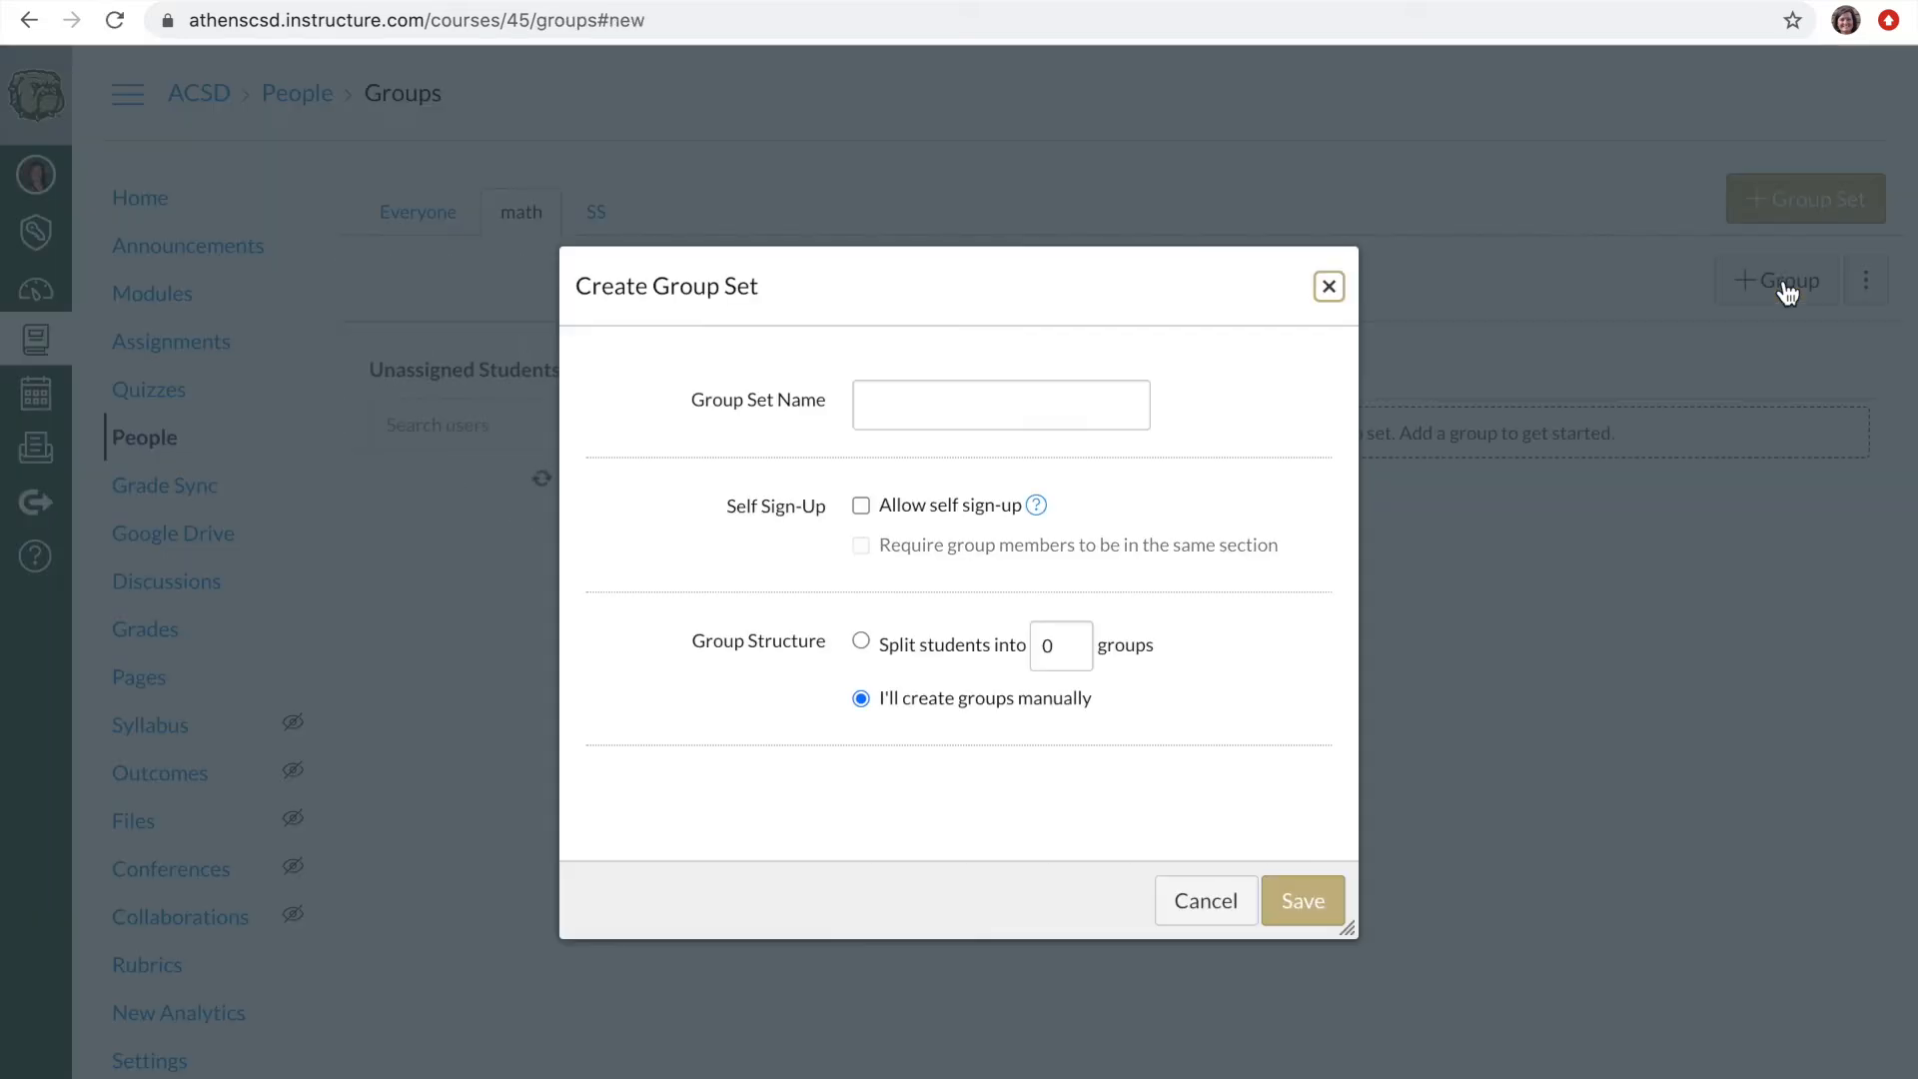
pyautogui.click(927, 409)
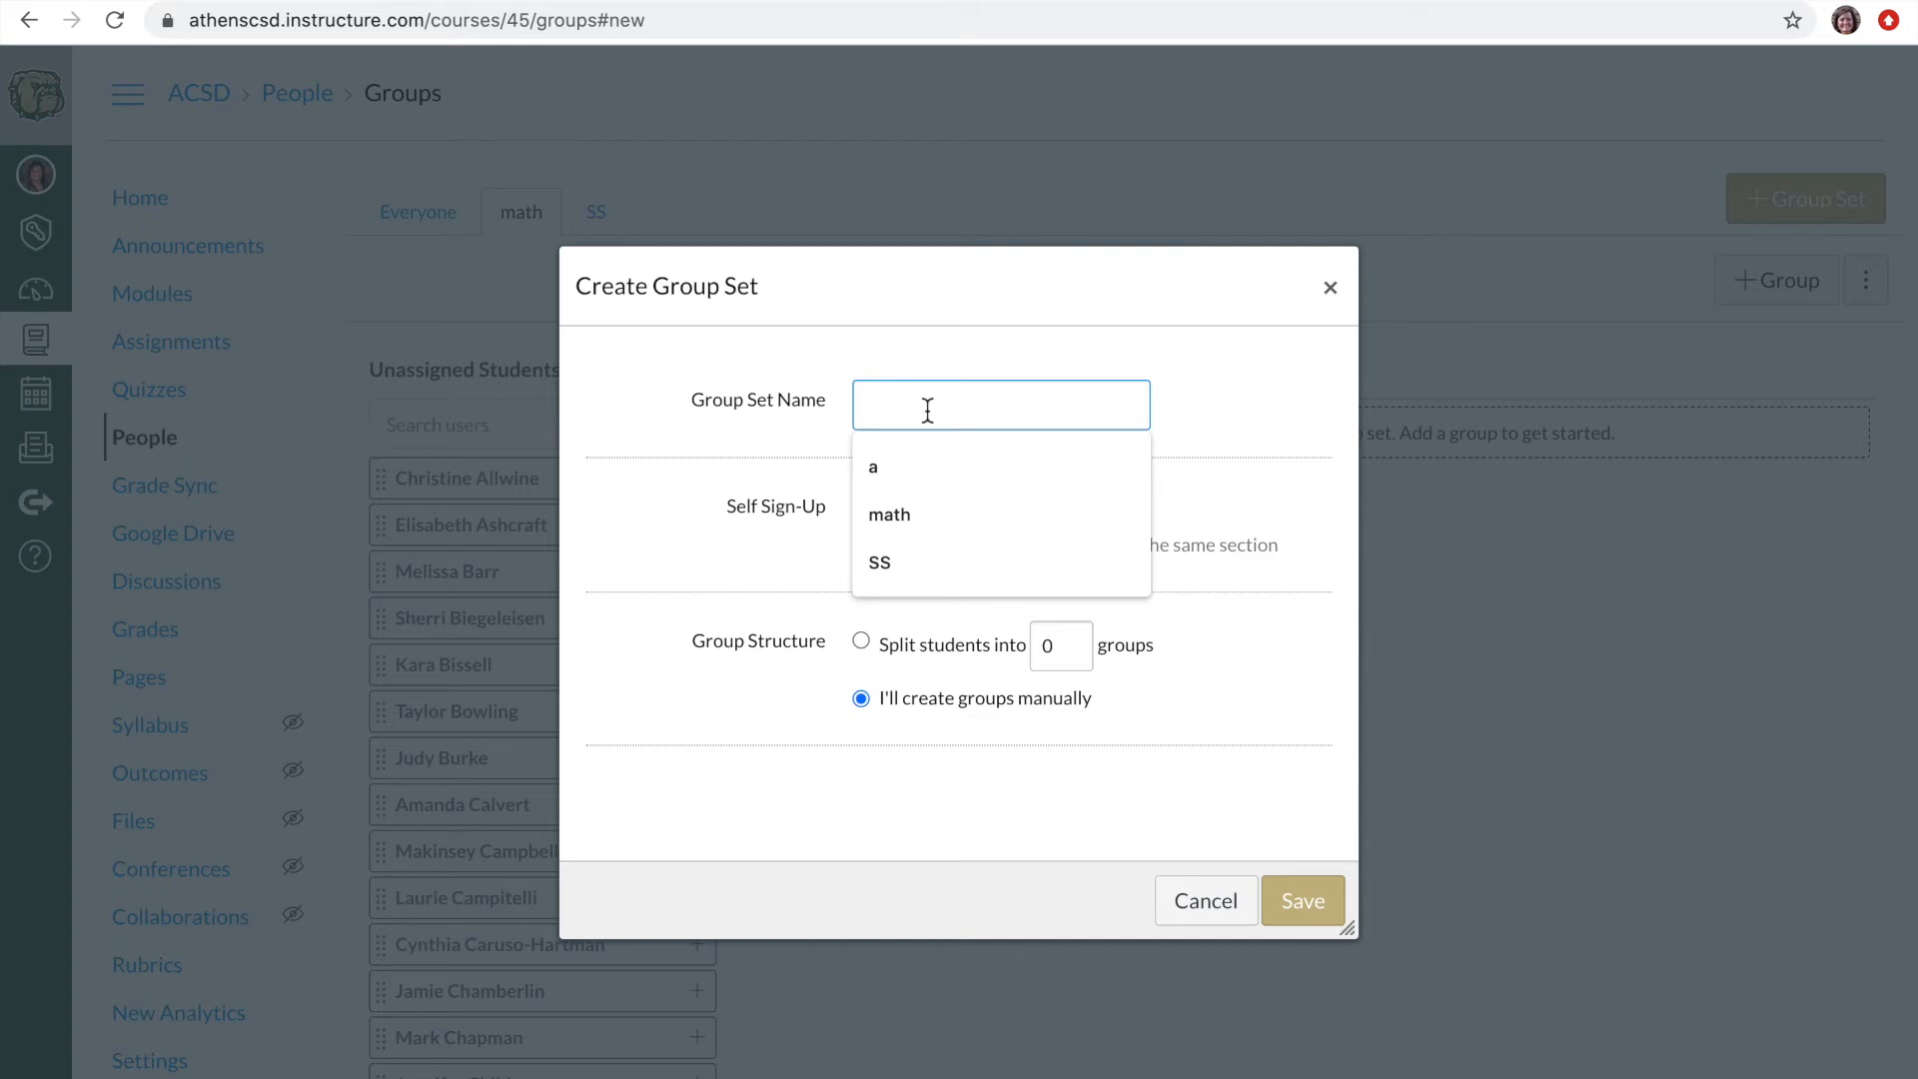
pyautogui.write('Science')
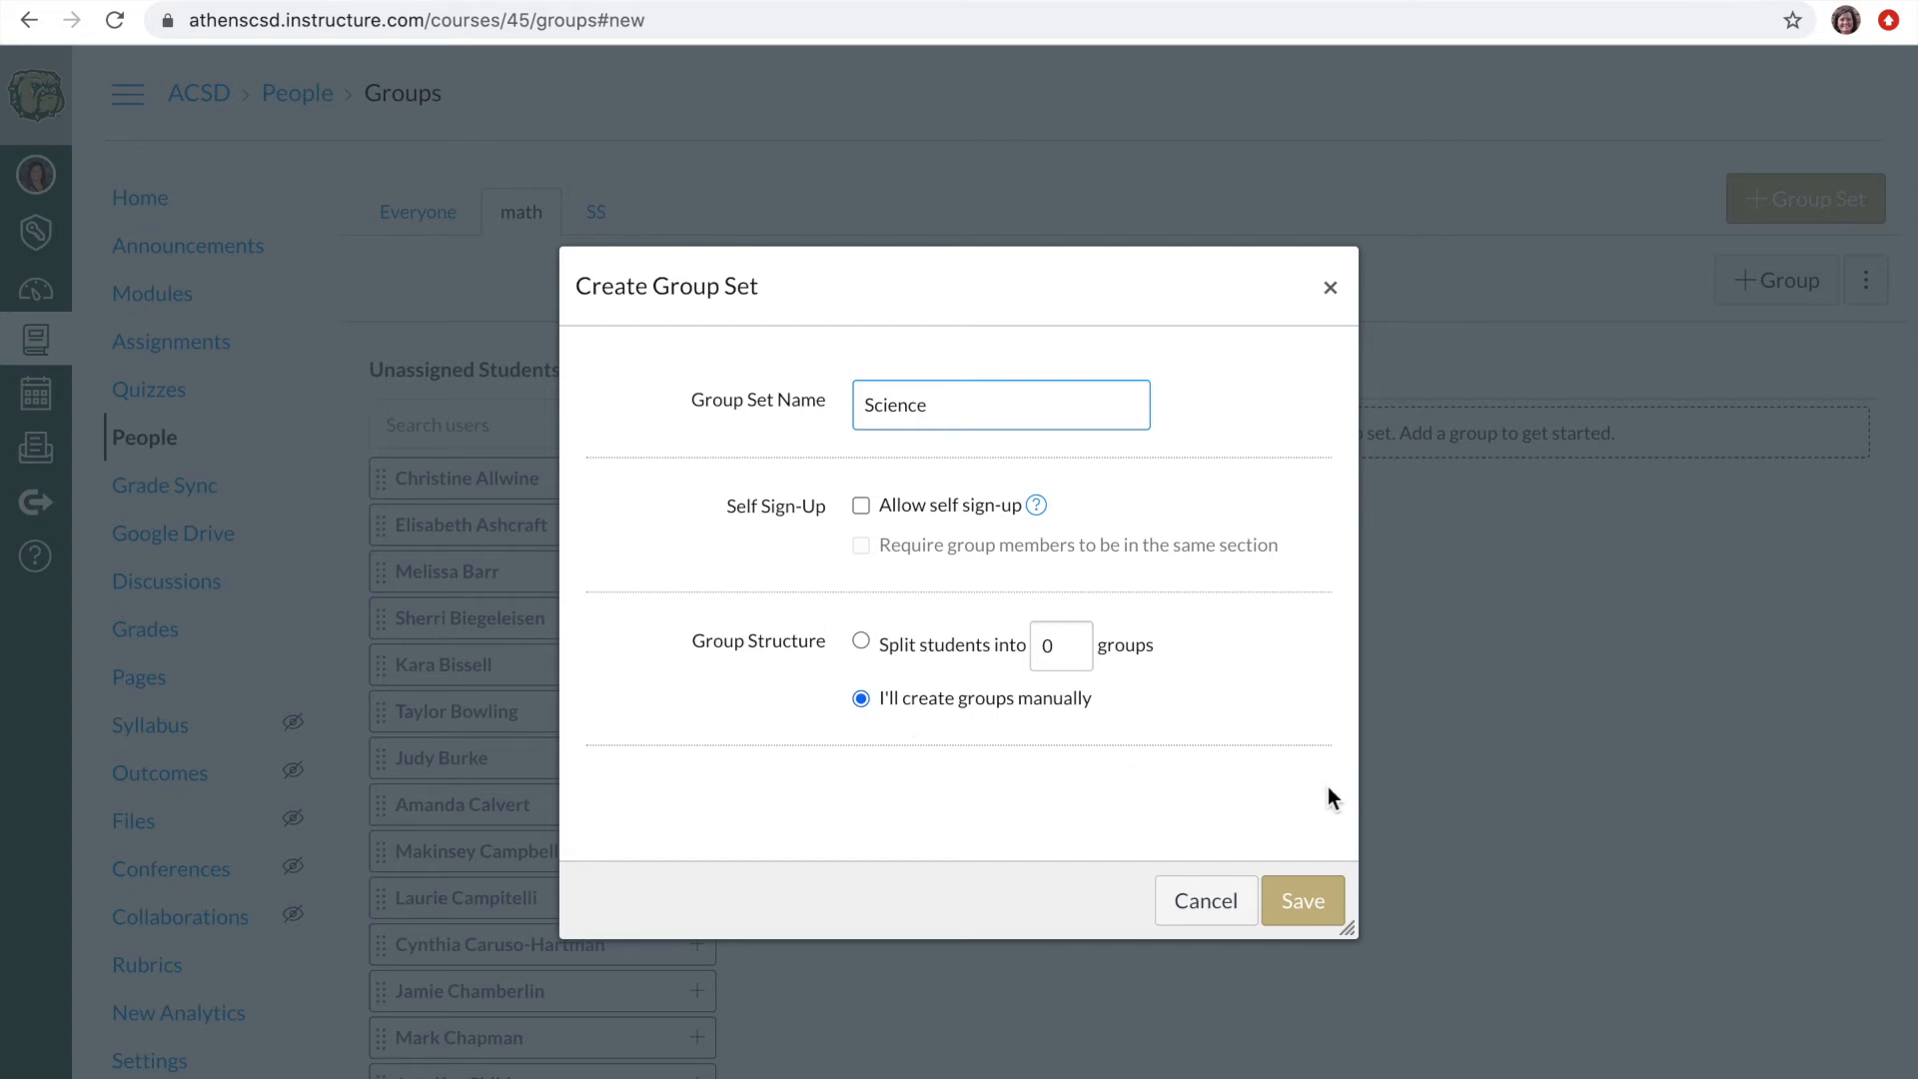
pyautogui.click(1305, 901)
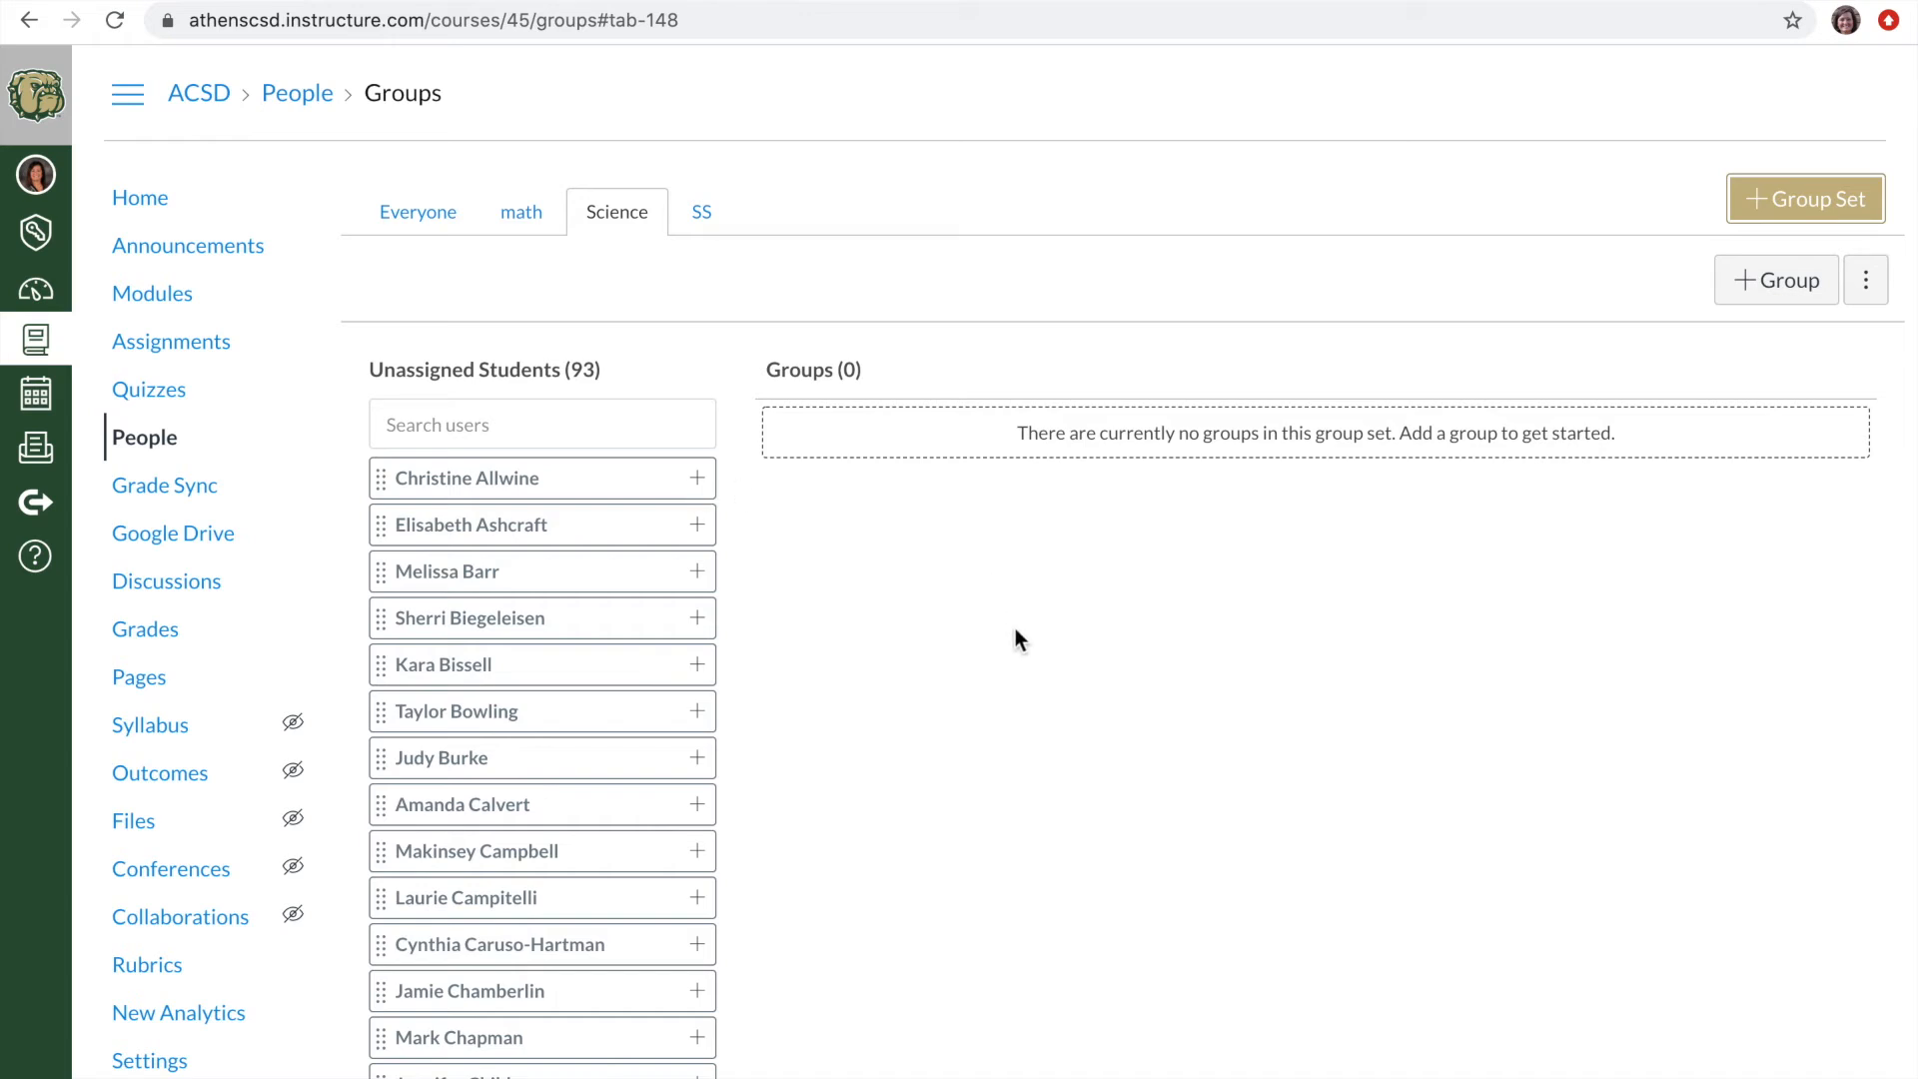
# Open the 'Setting Up Your Dashboard' assignment from the Assignments list in edit mode
pyautogui.click(174, 351)
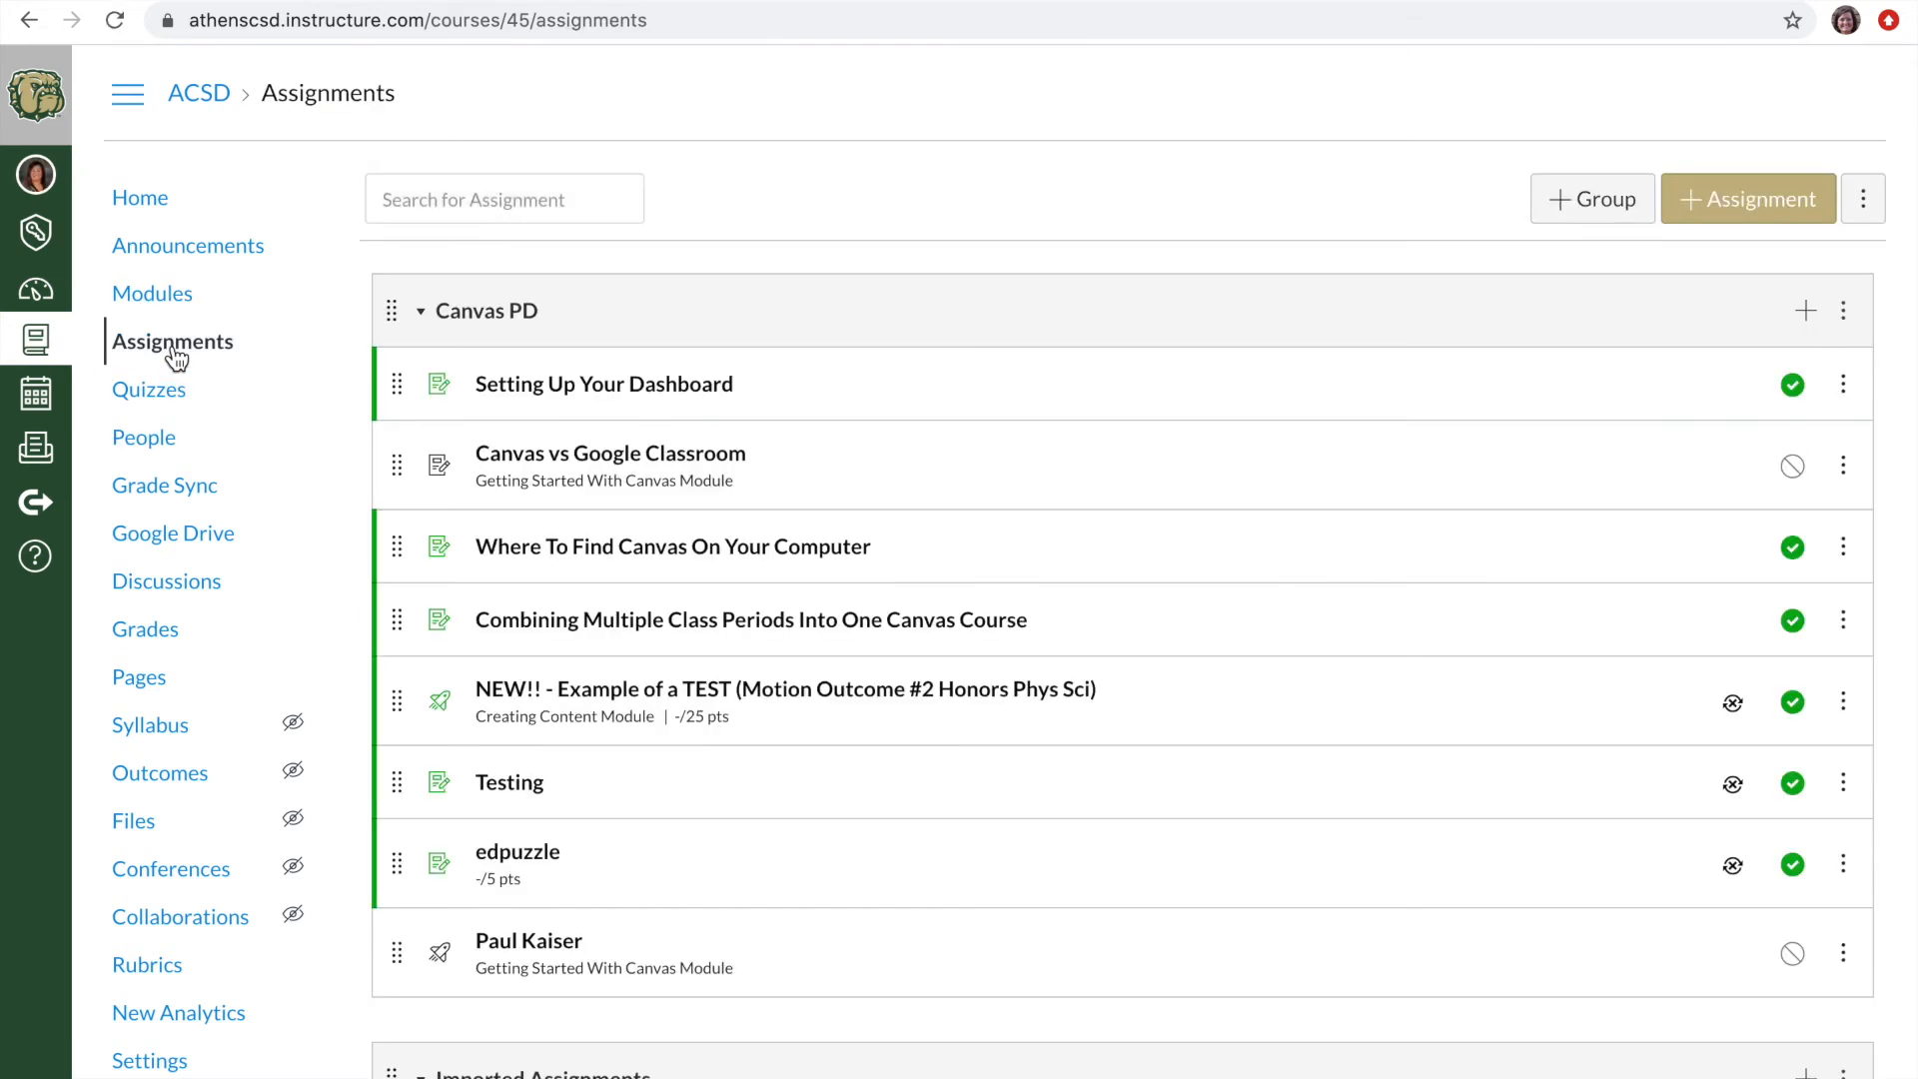
pyautogui.click(644, 390)
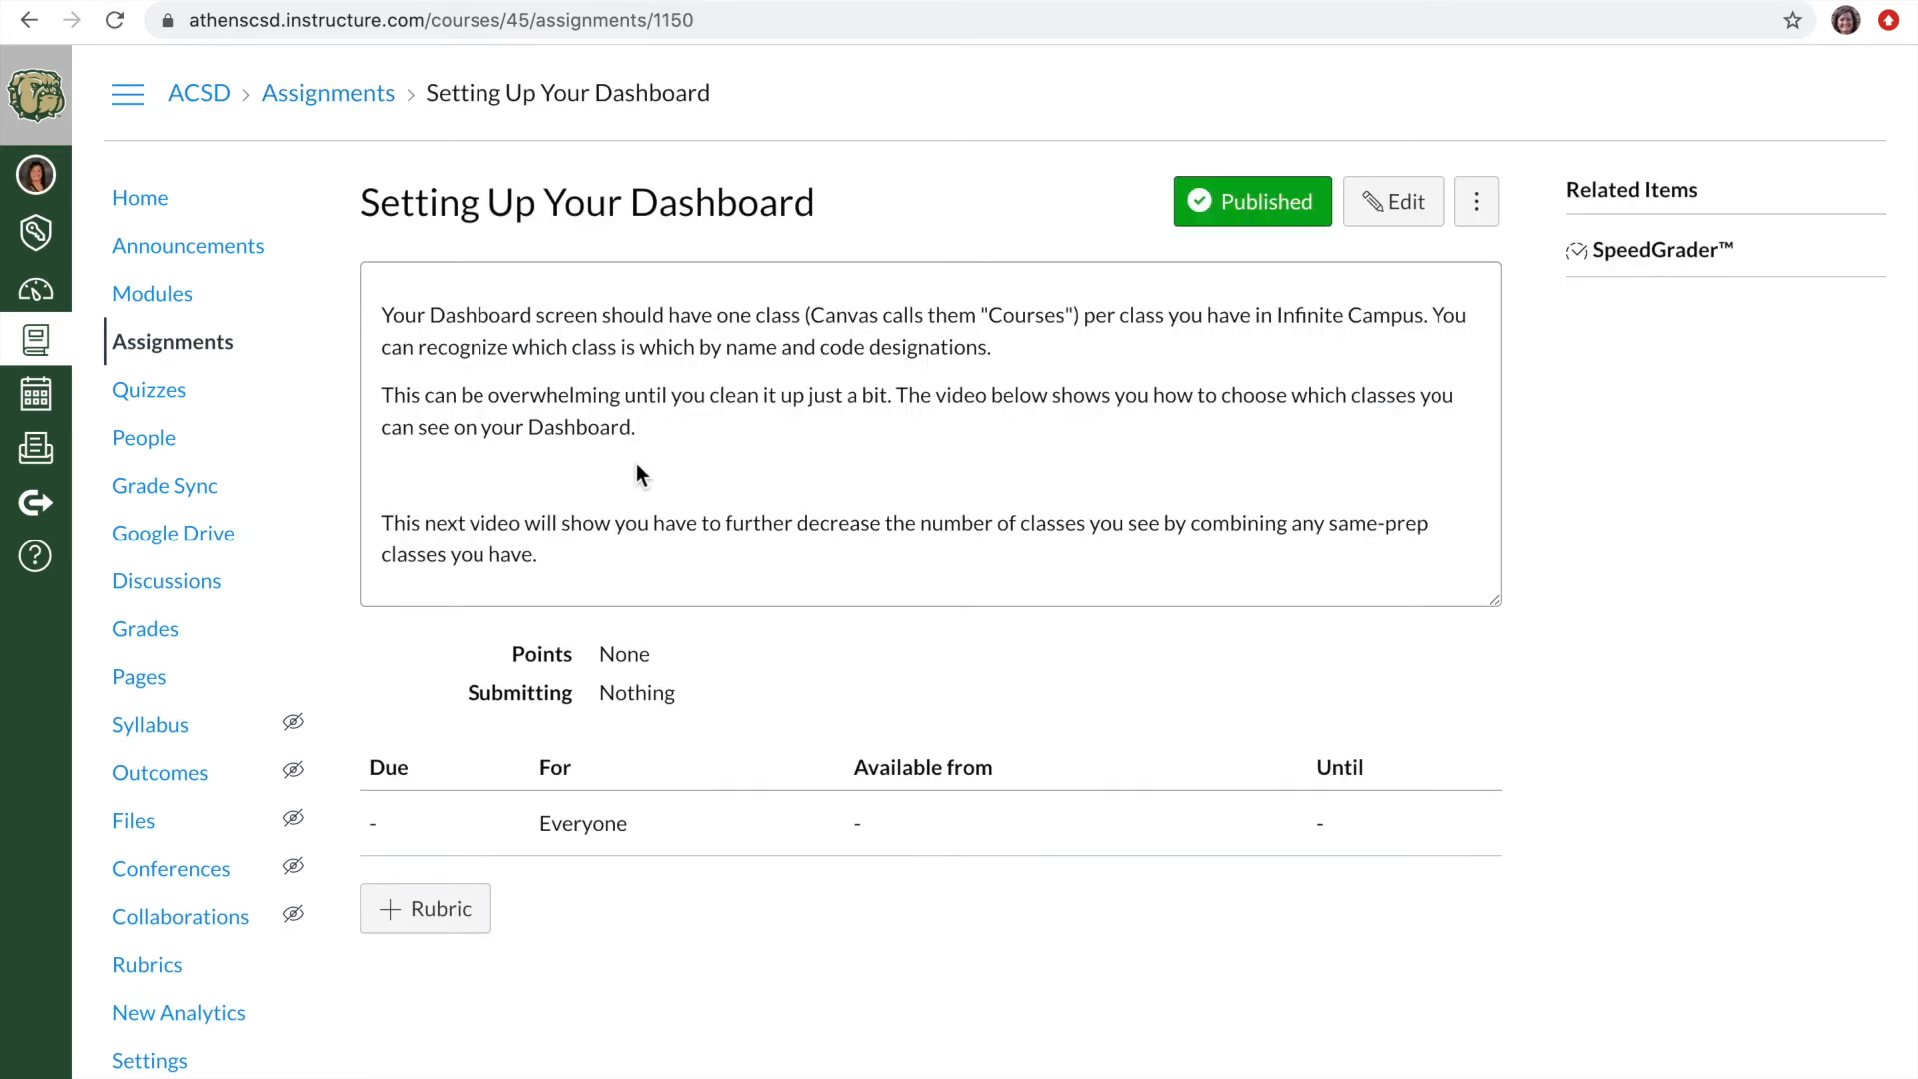
pyautogui.click(1396, 205)
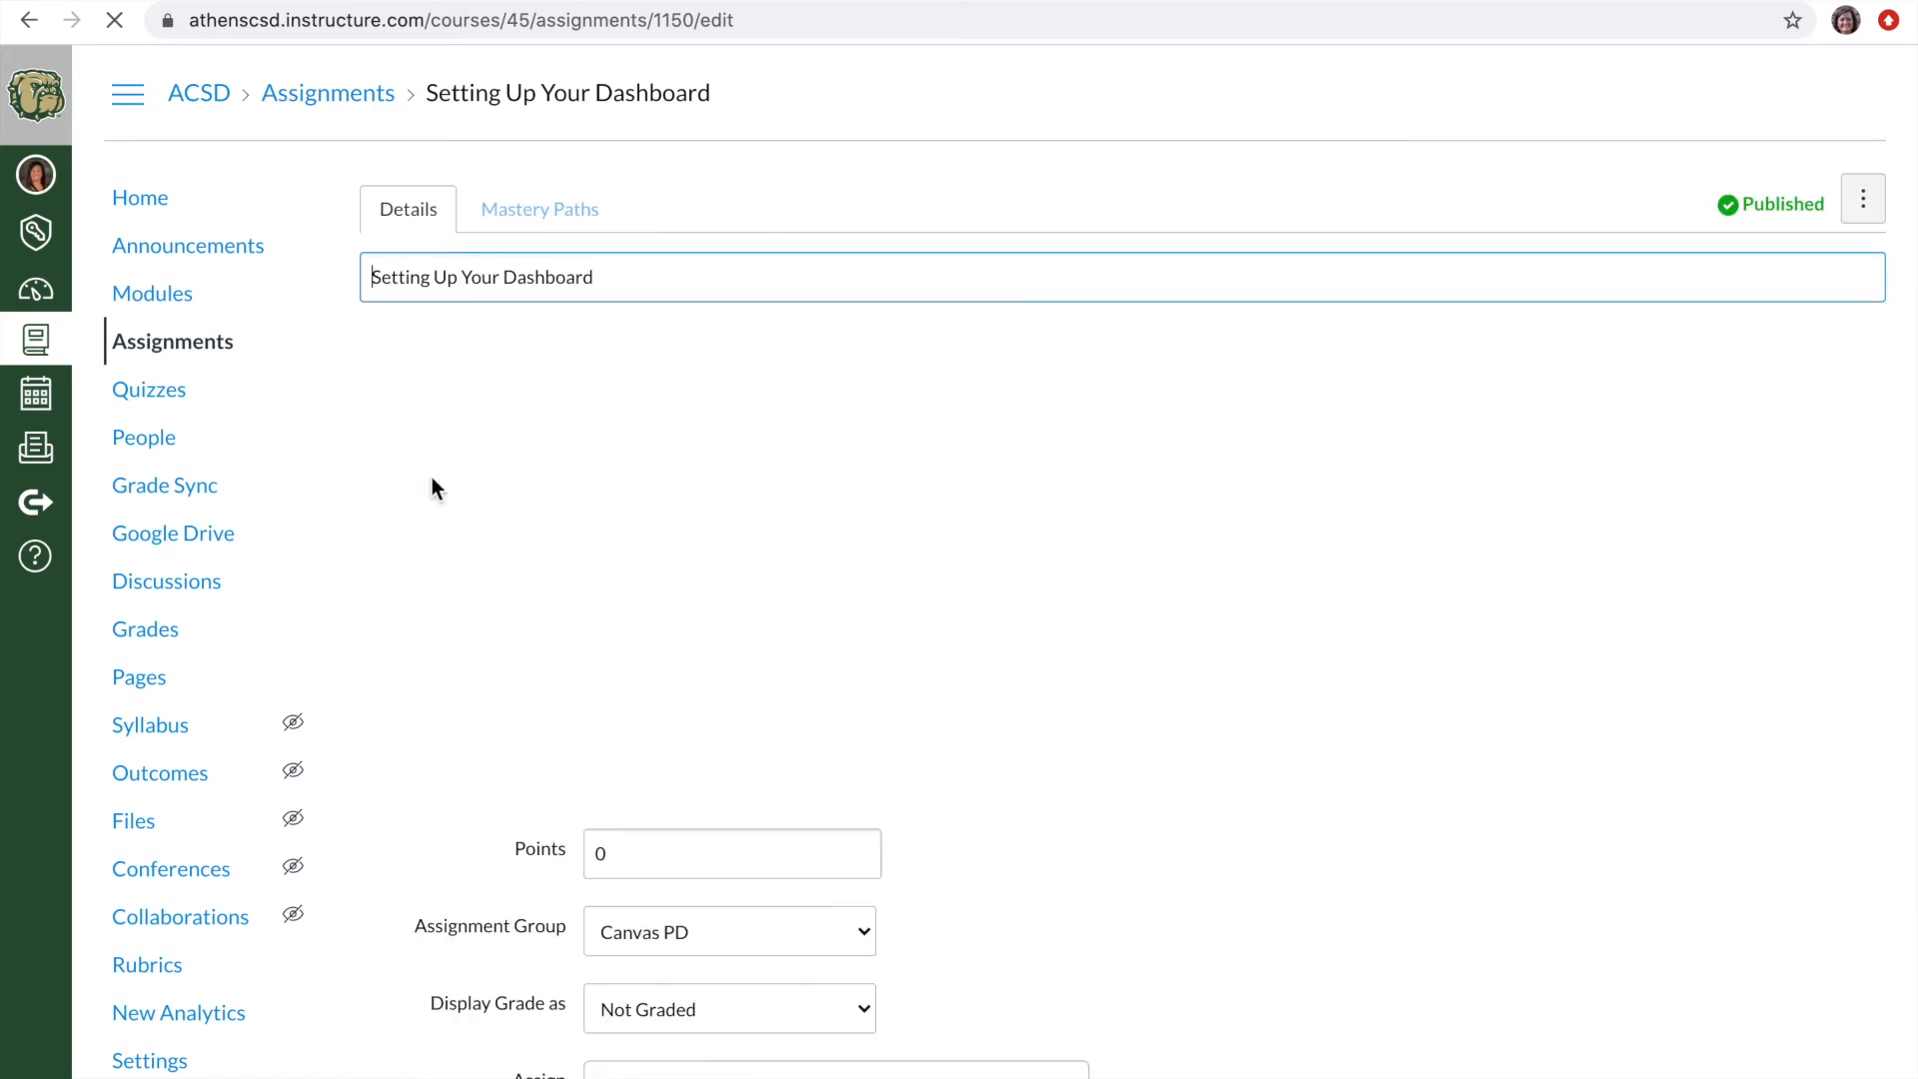
# Assign the assignment to the single matching student found by search, removing Everyone Else
pyautogui.scroll(-5, 1038, 793)
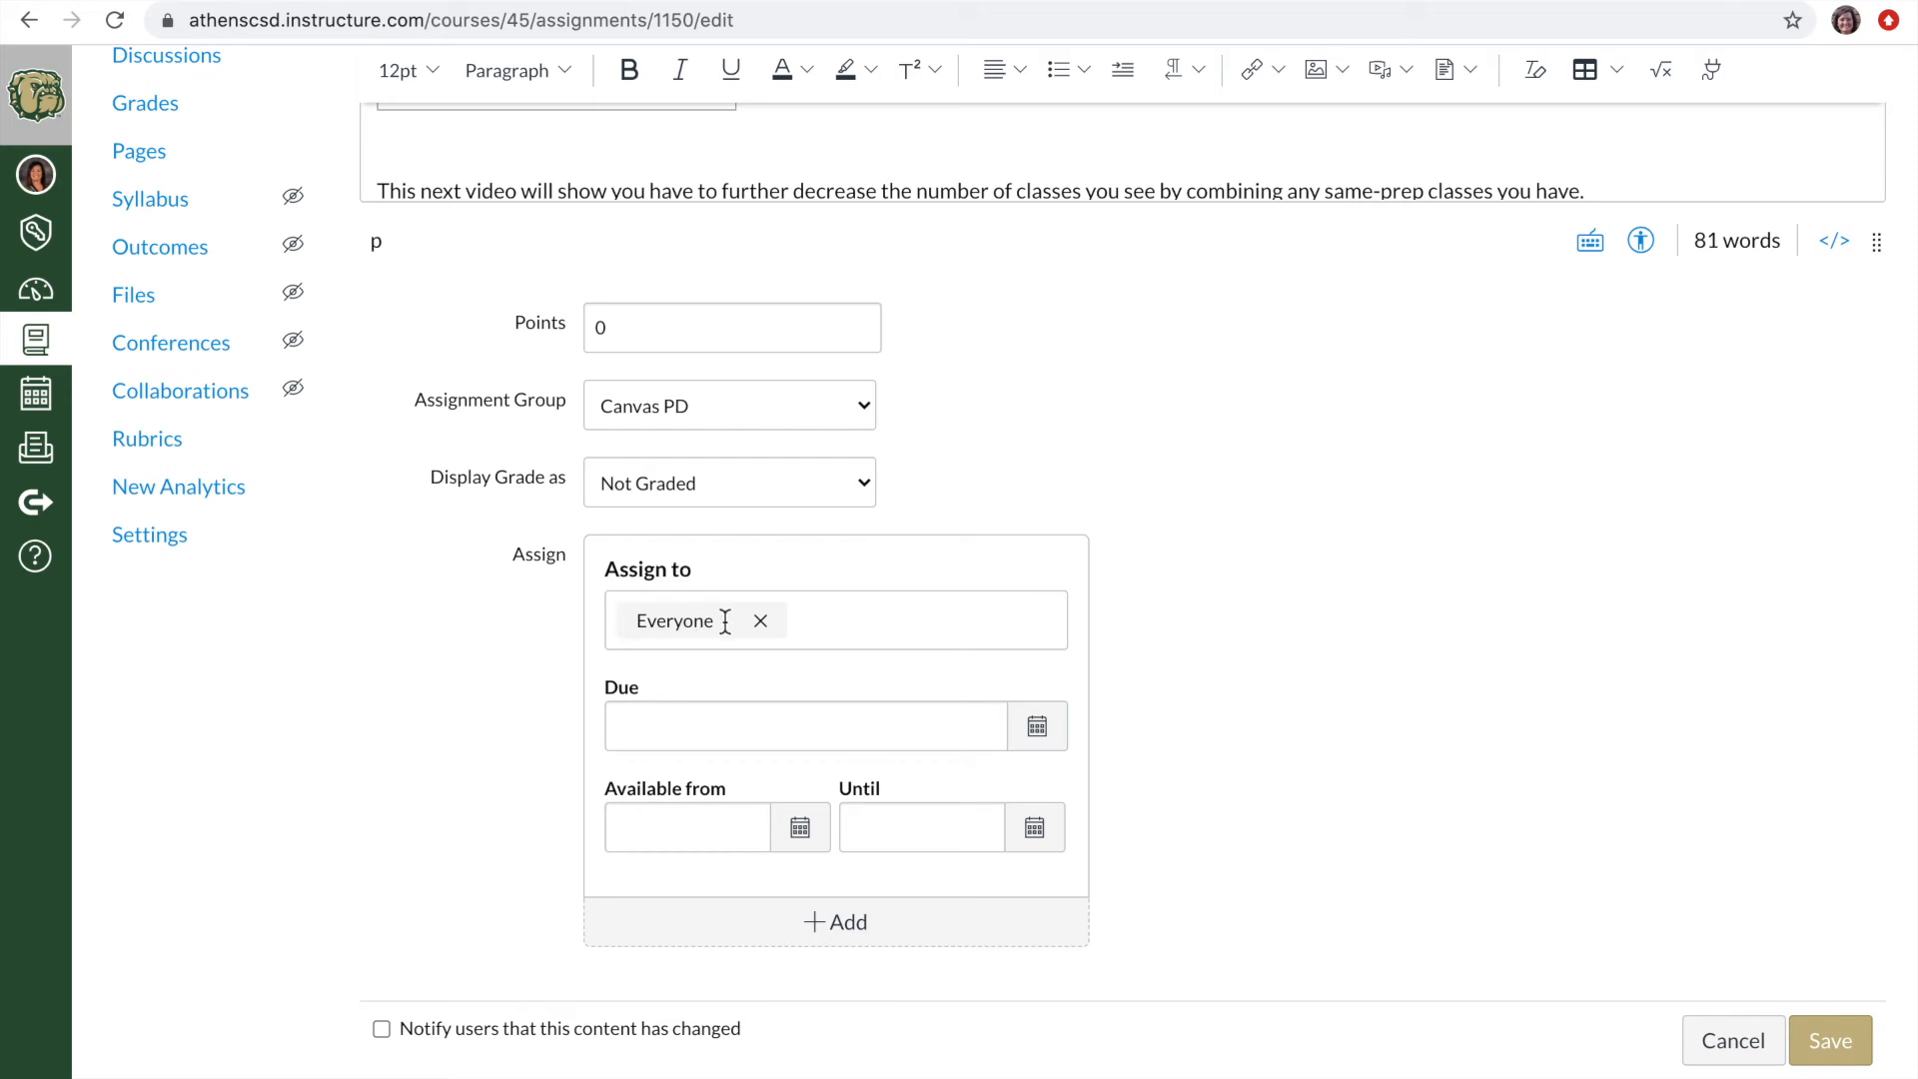
pyautogui.click(878, 627)
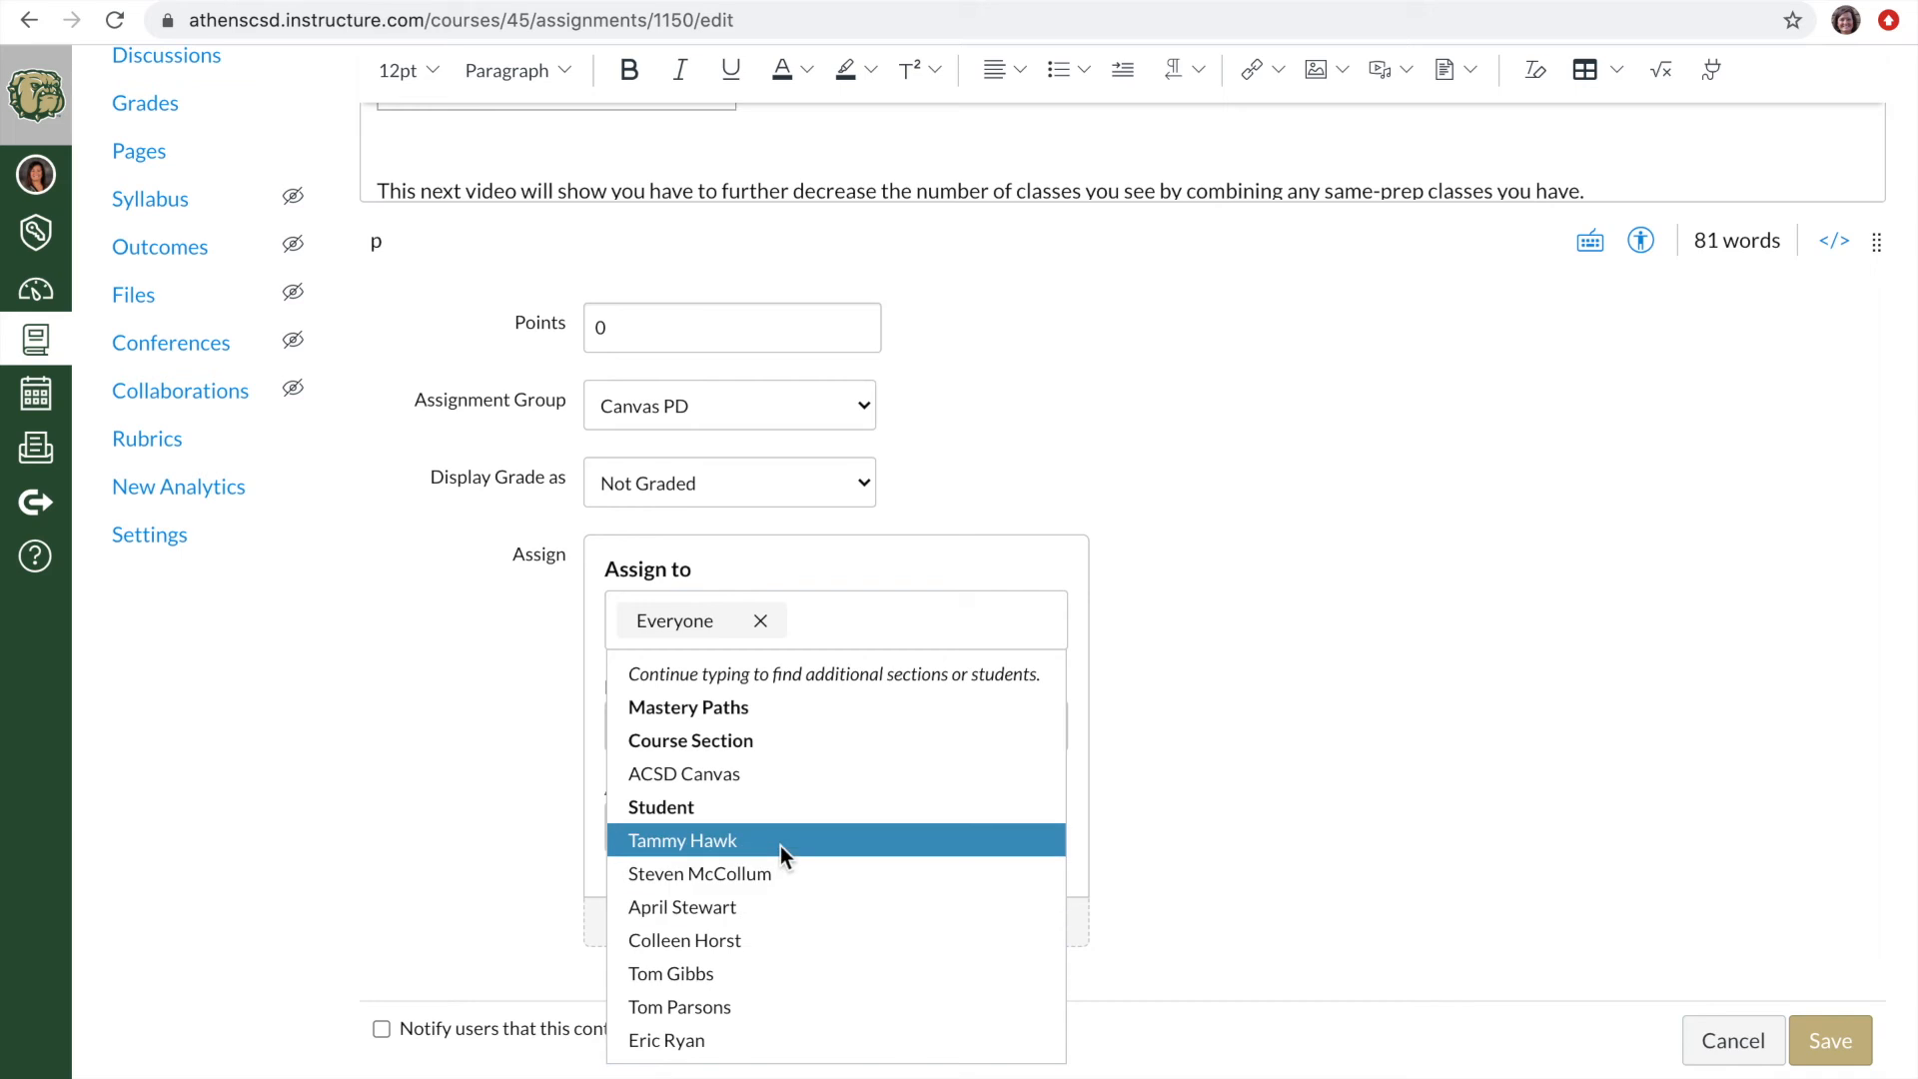
pyautogui.click(882, 618)
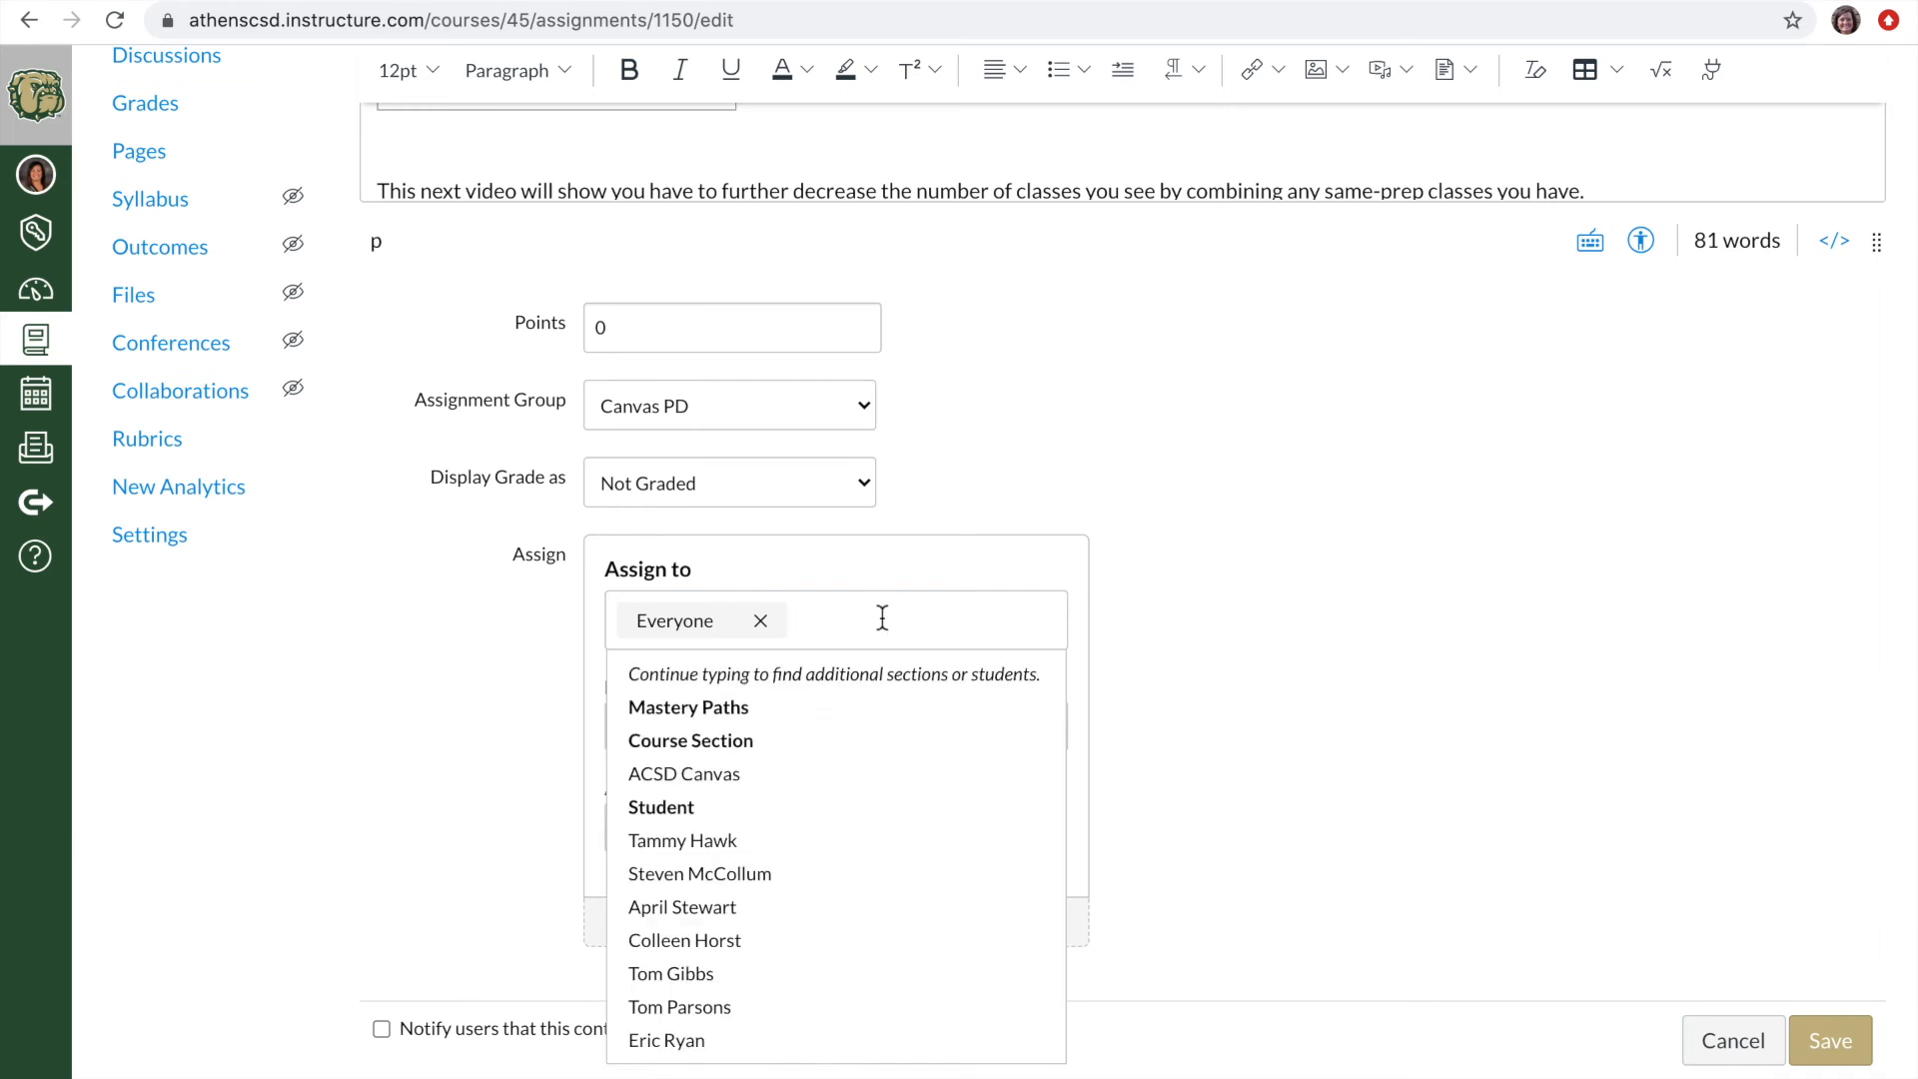
pyautogui.write('a')
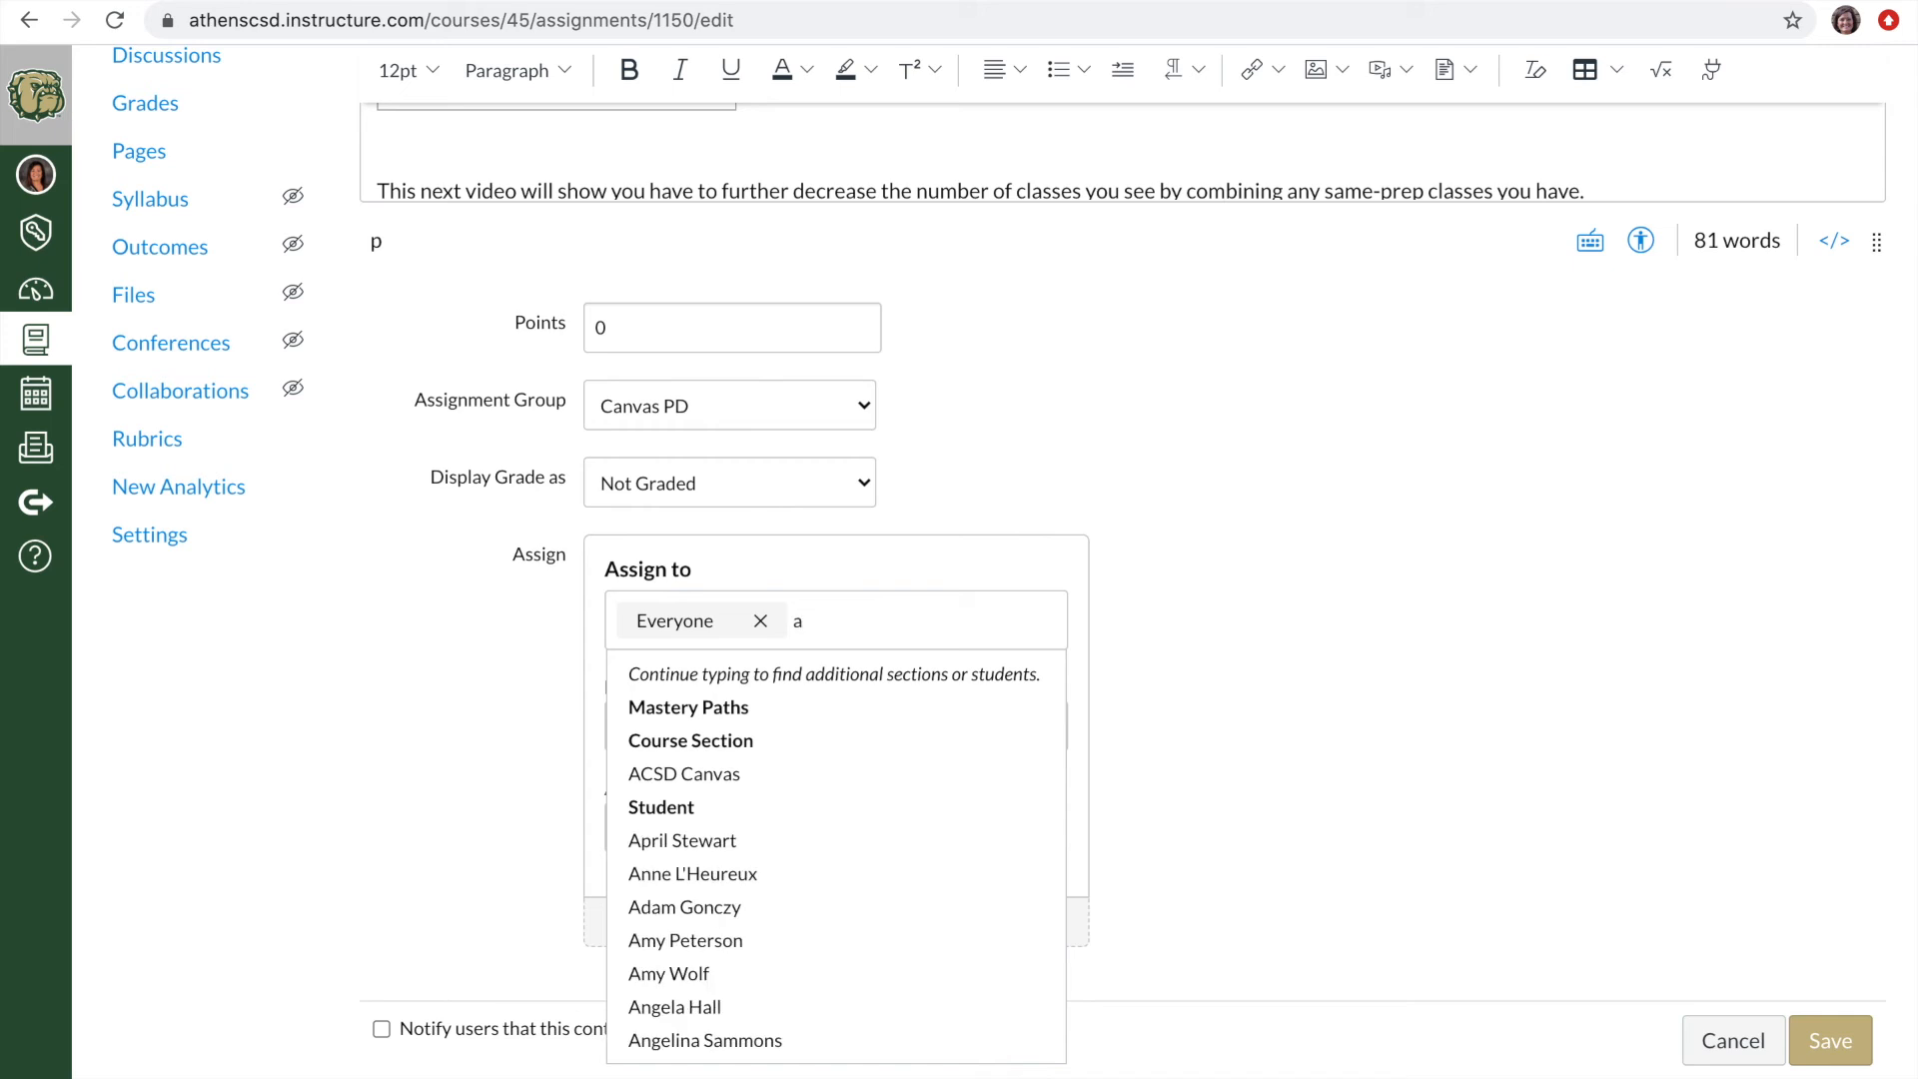
pyautogui.write('st')
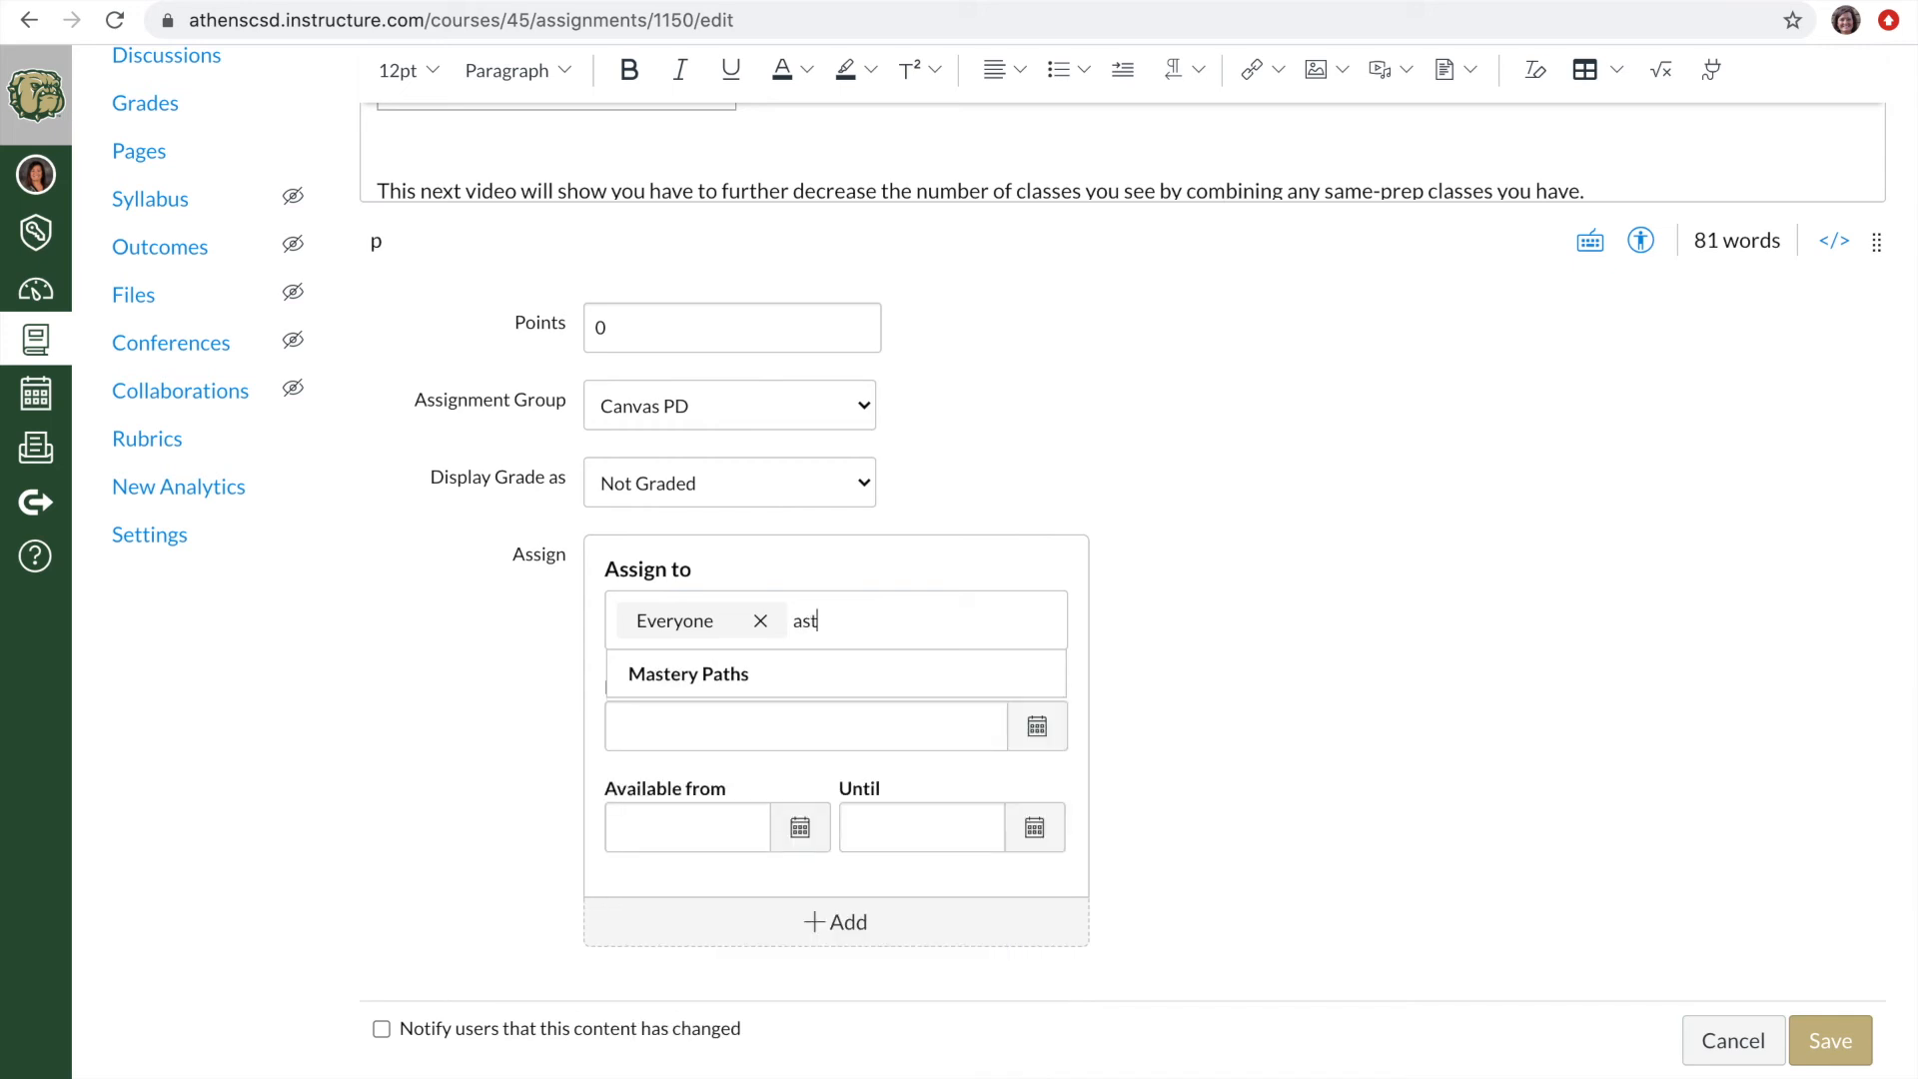
pyautogui.press('BackSpace')
pyautogui.press('BackSpace')
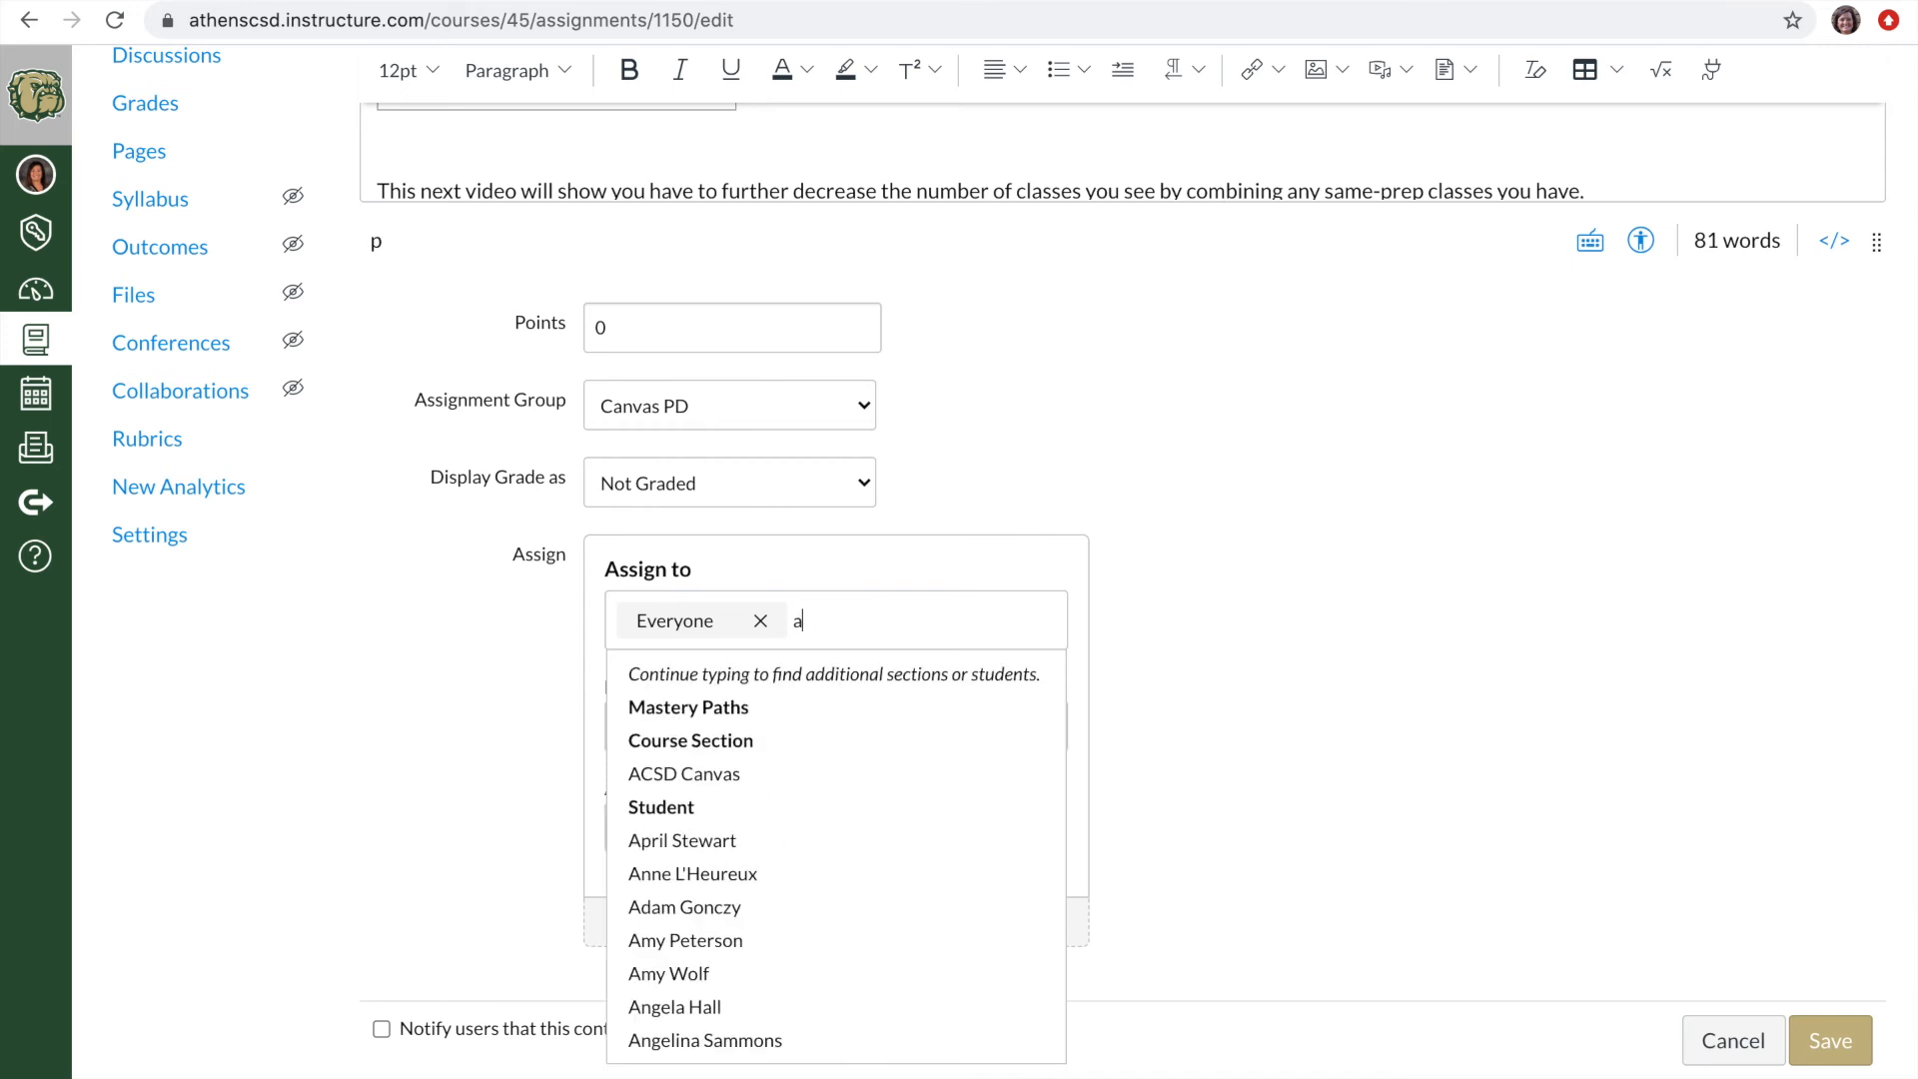
pyautogui.write('pri')
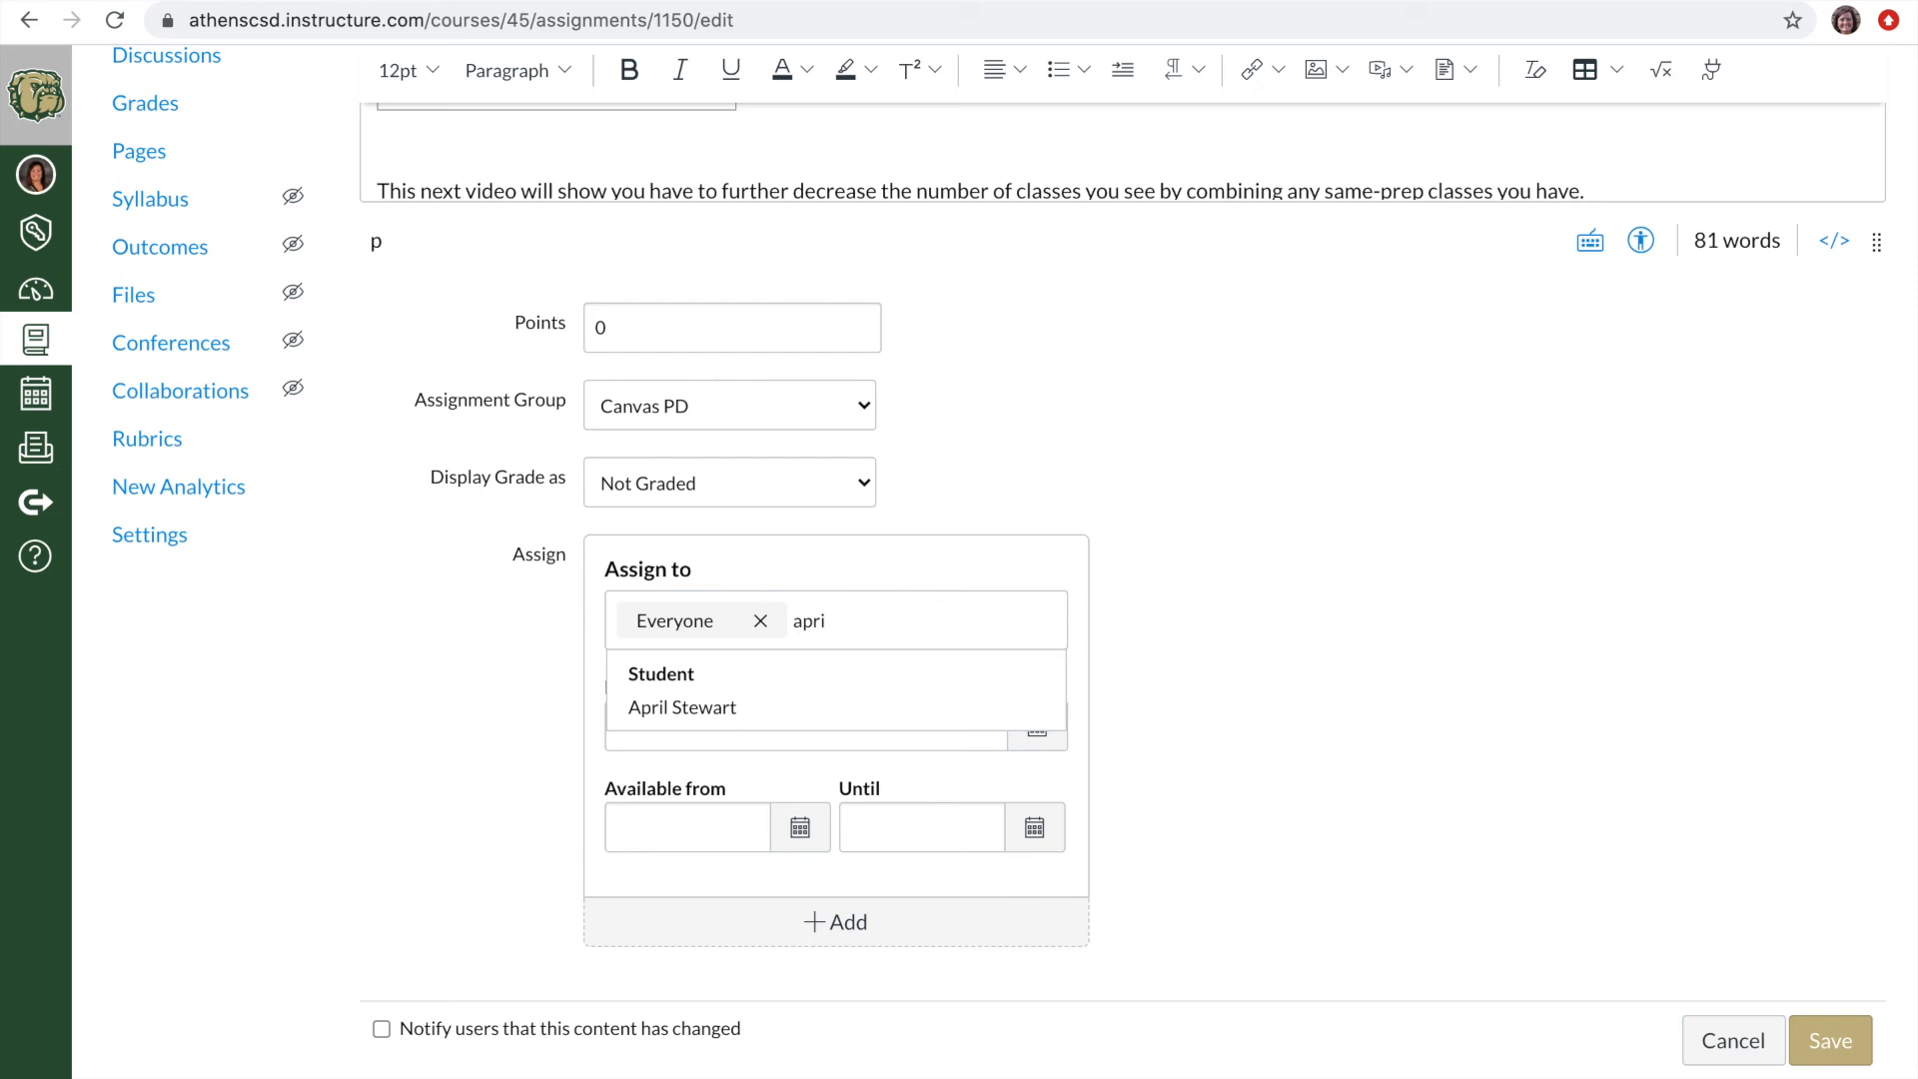
pyautogui.click(689, 706)
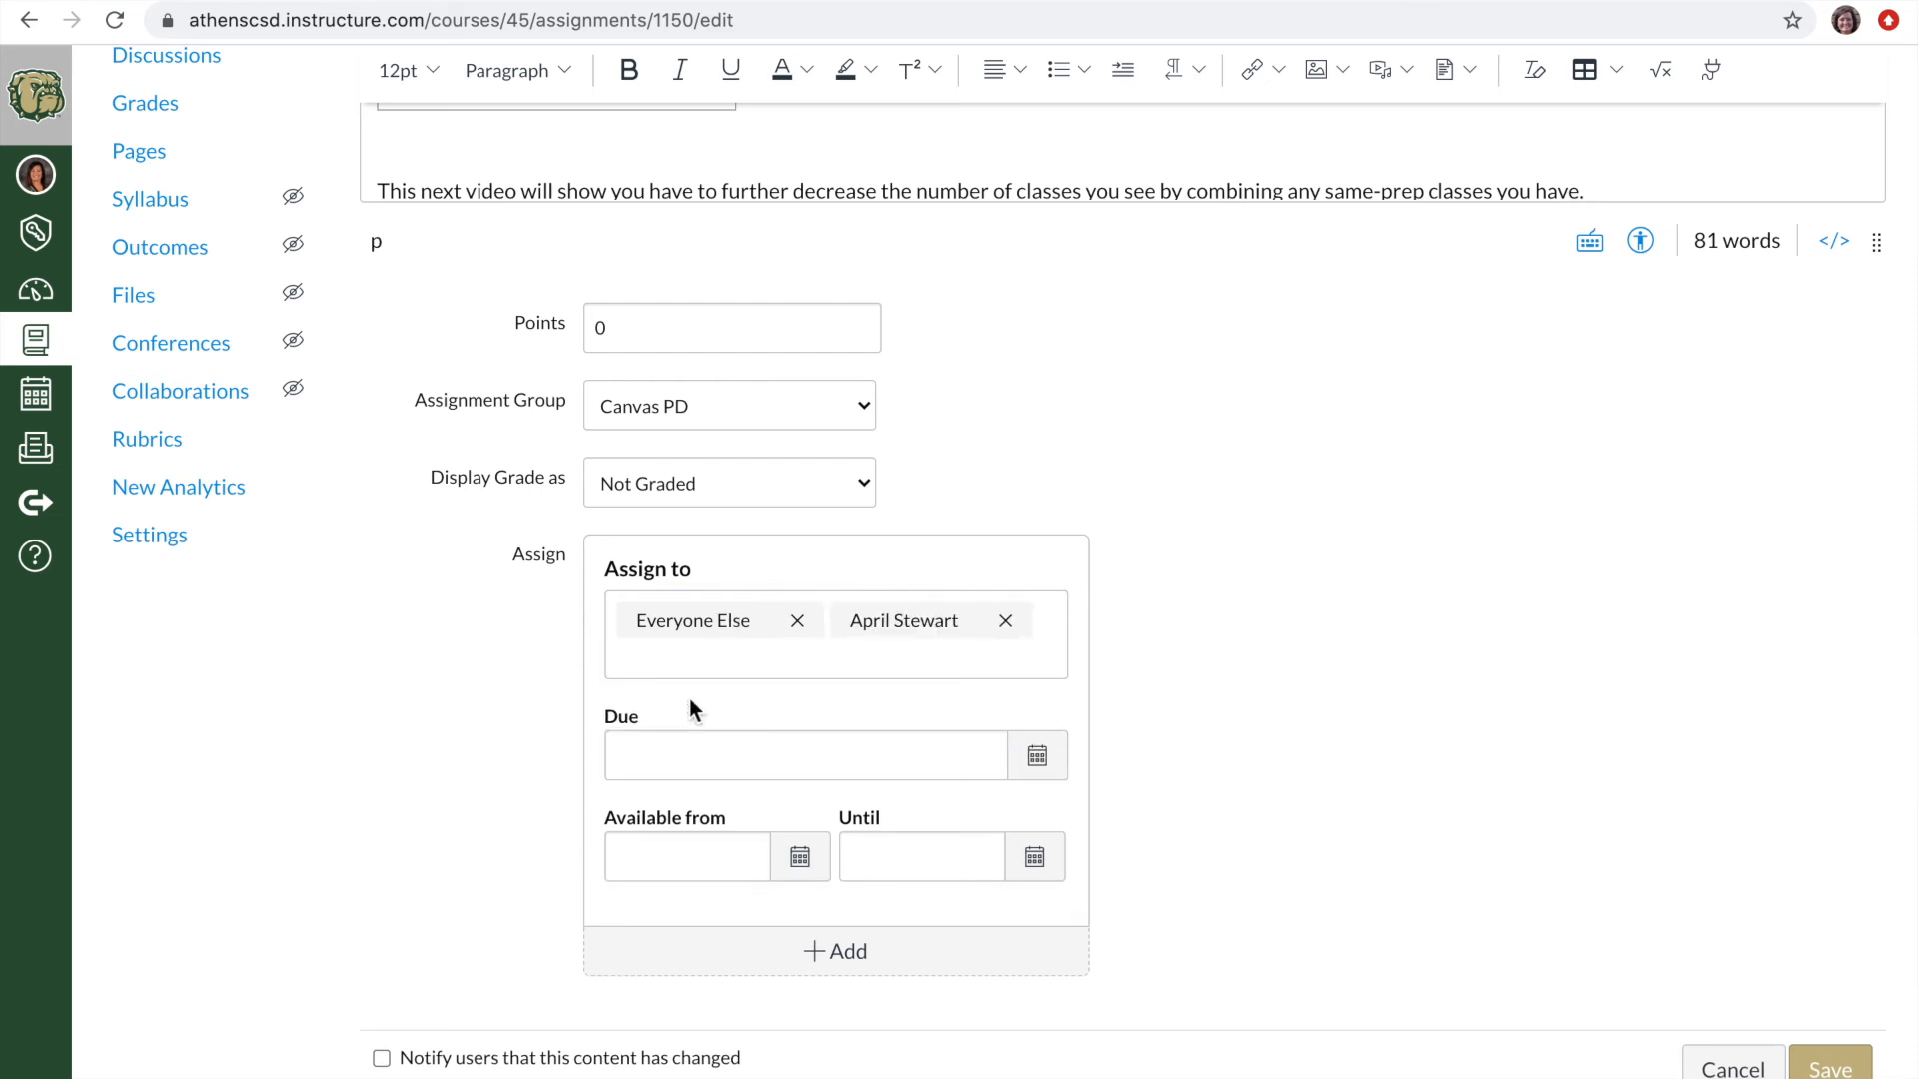
pyautogui.click(799, 622)
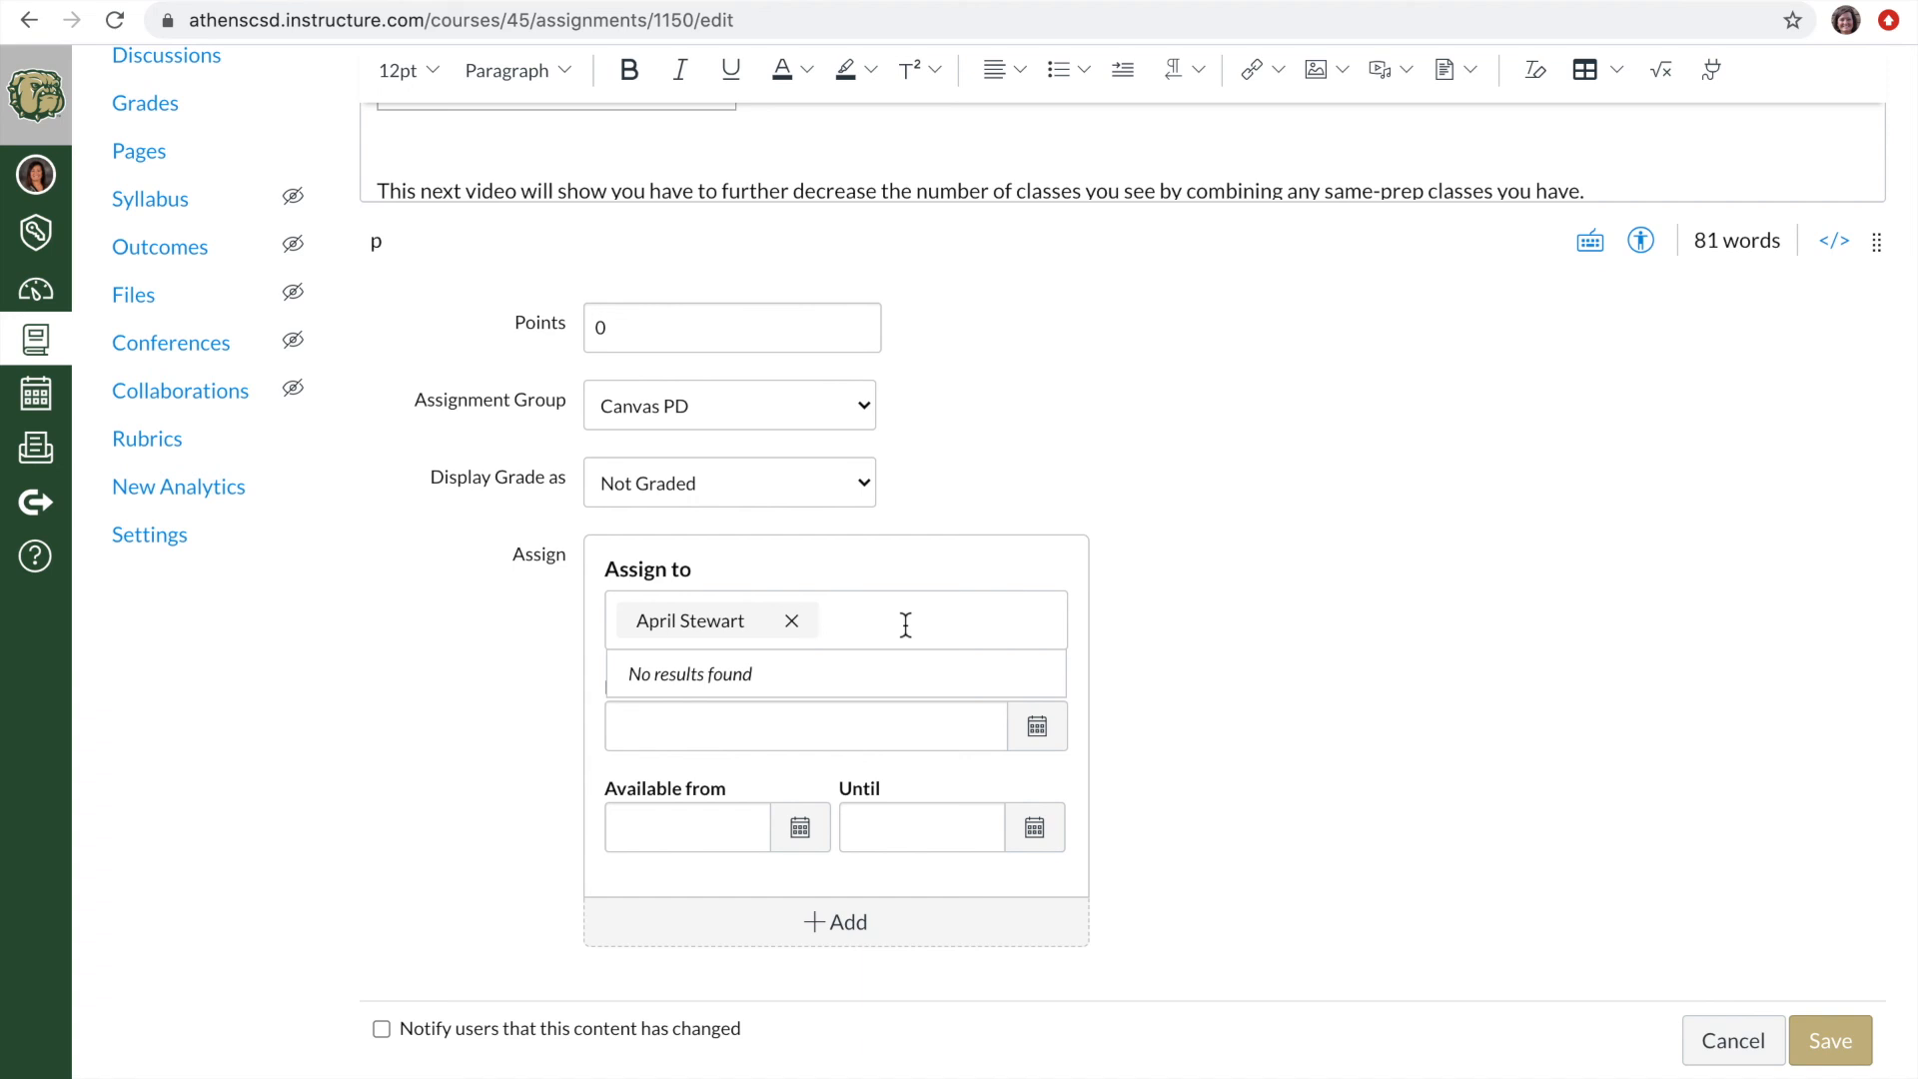
# Replace the individual student with Everyone in Assign to and save the assignment
pyautogui.click(791, 621)
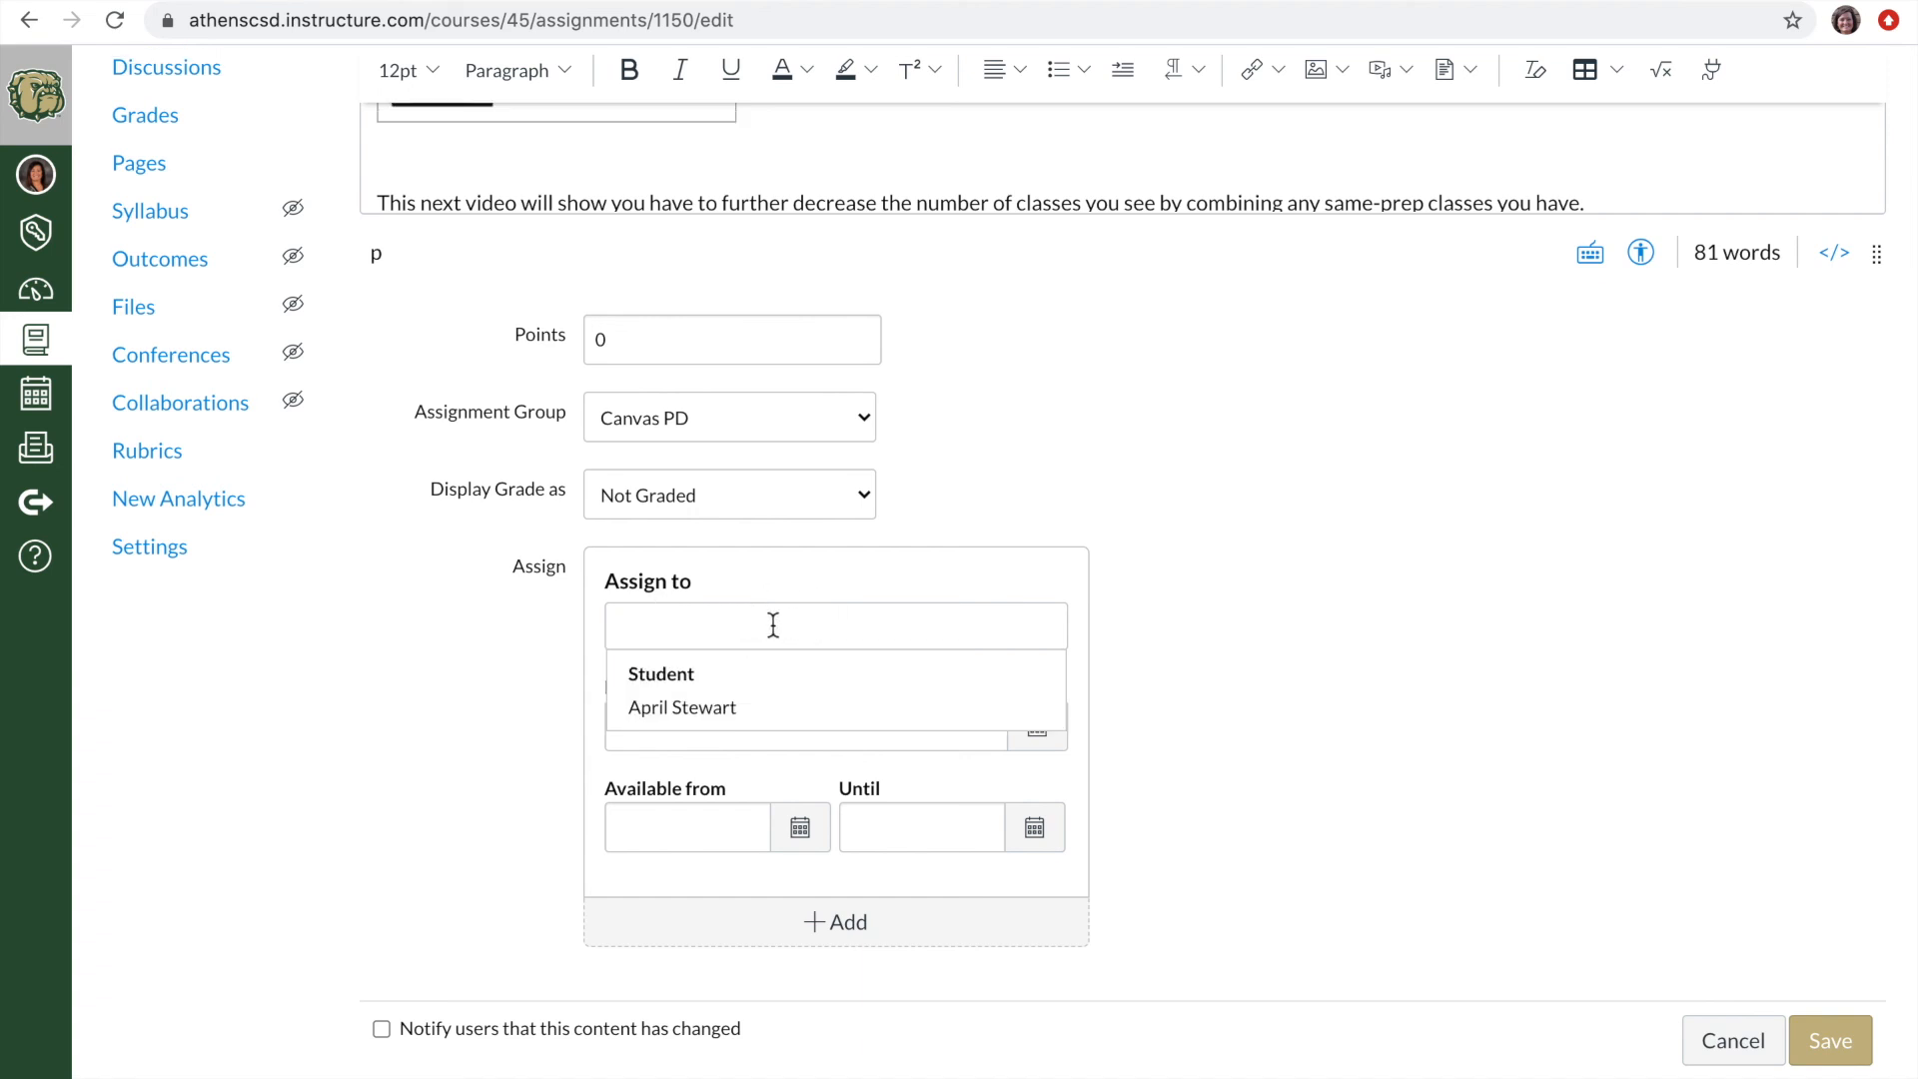
pyautogui.write('e')
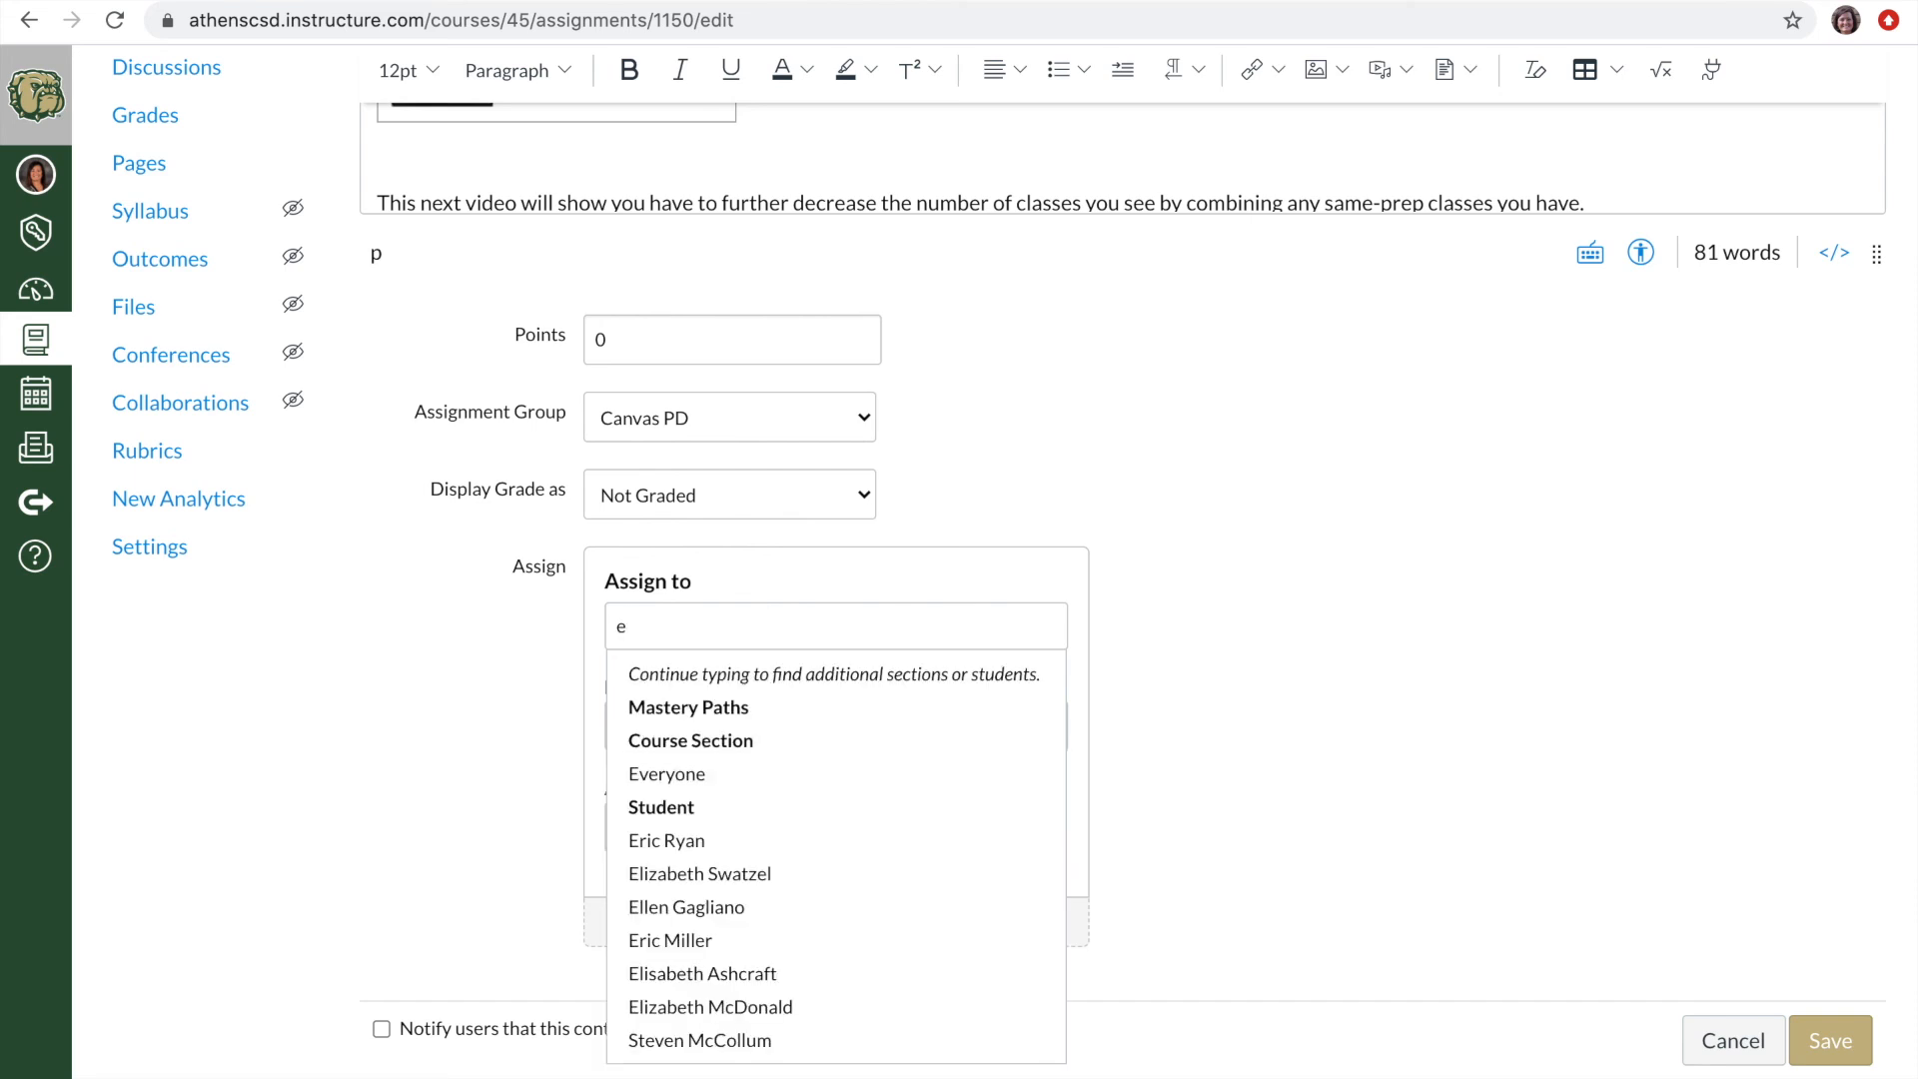
pyautogui.click(717, 779)
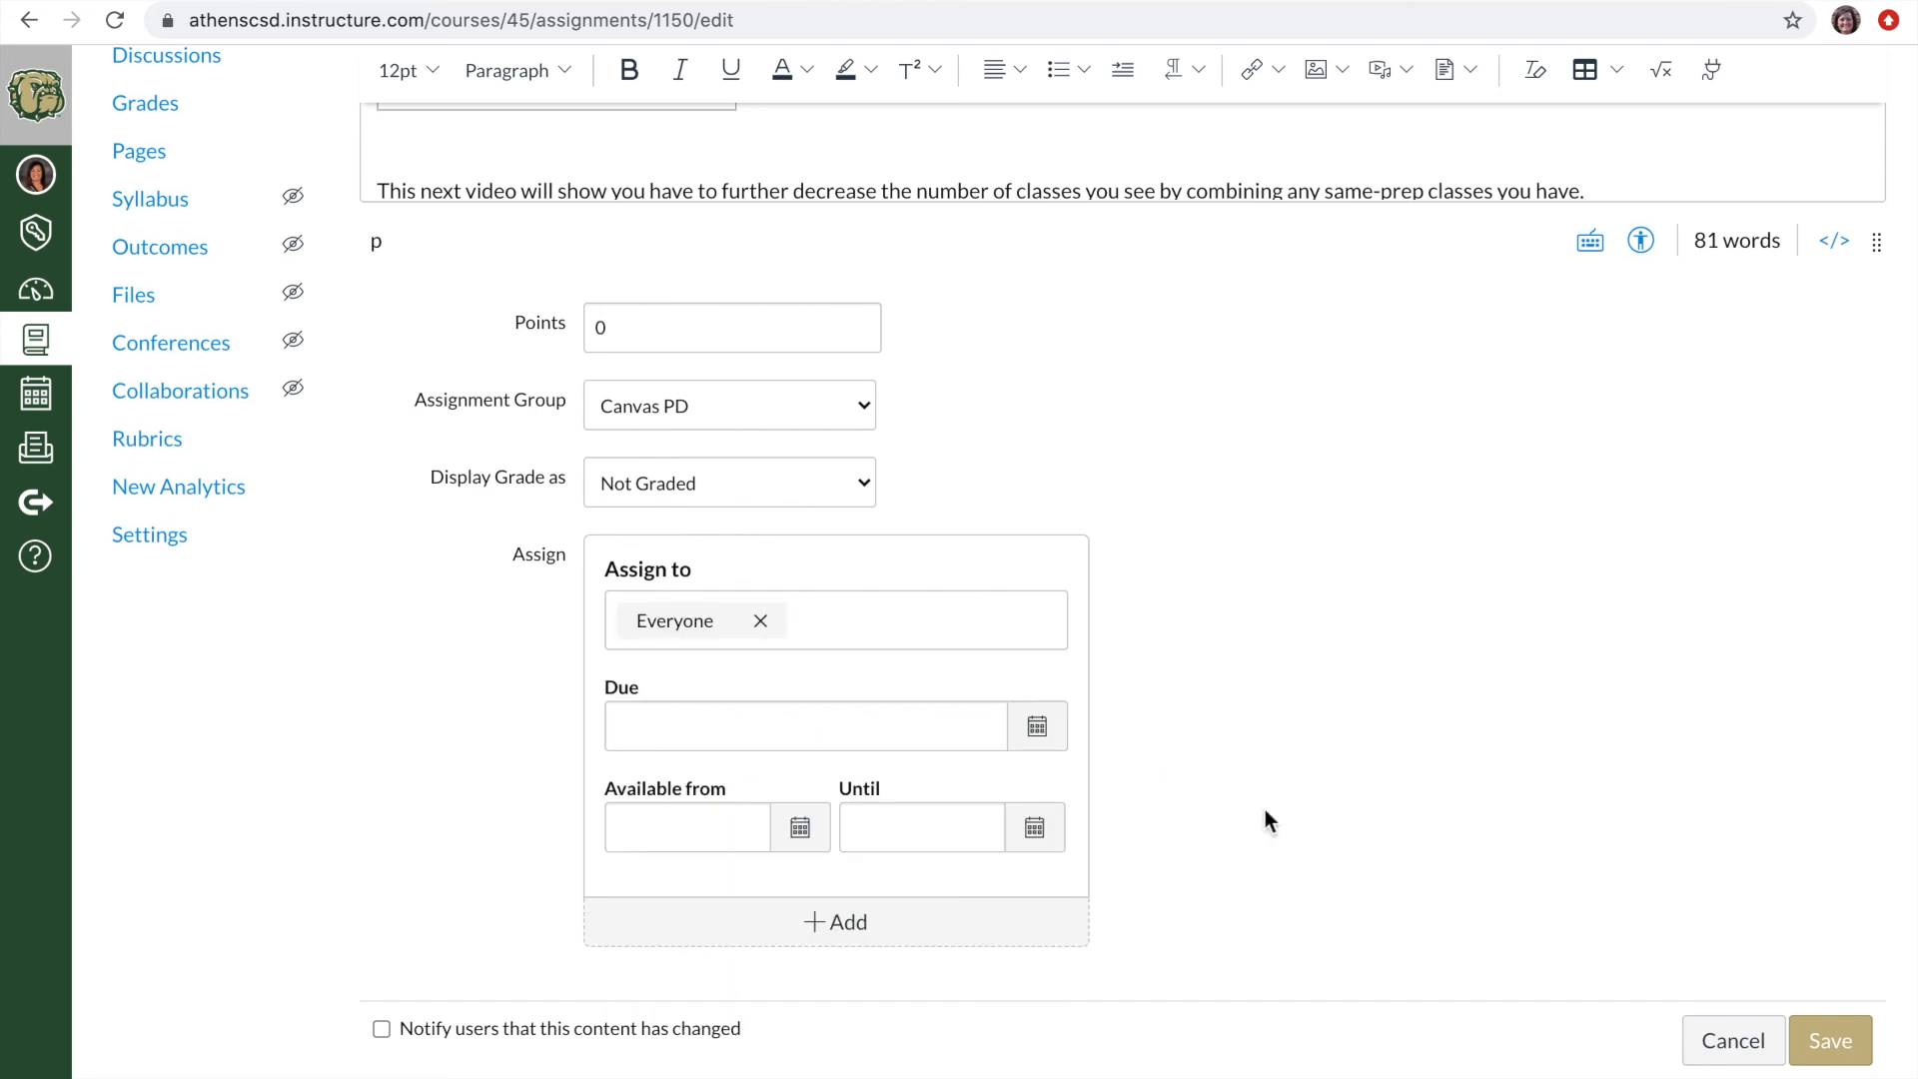
pyautogui.click(1827, 1038)
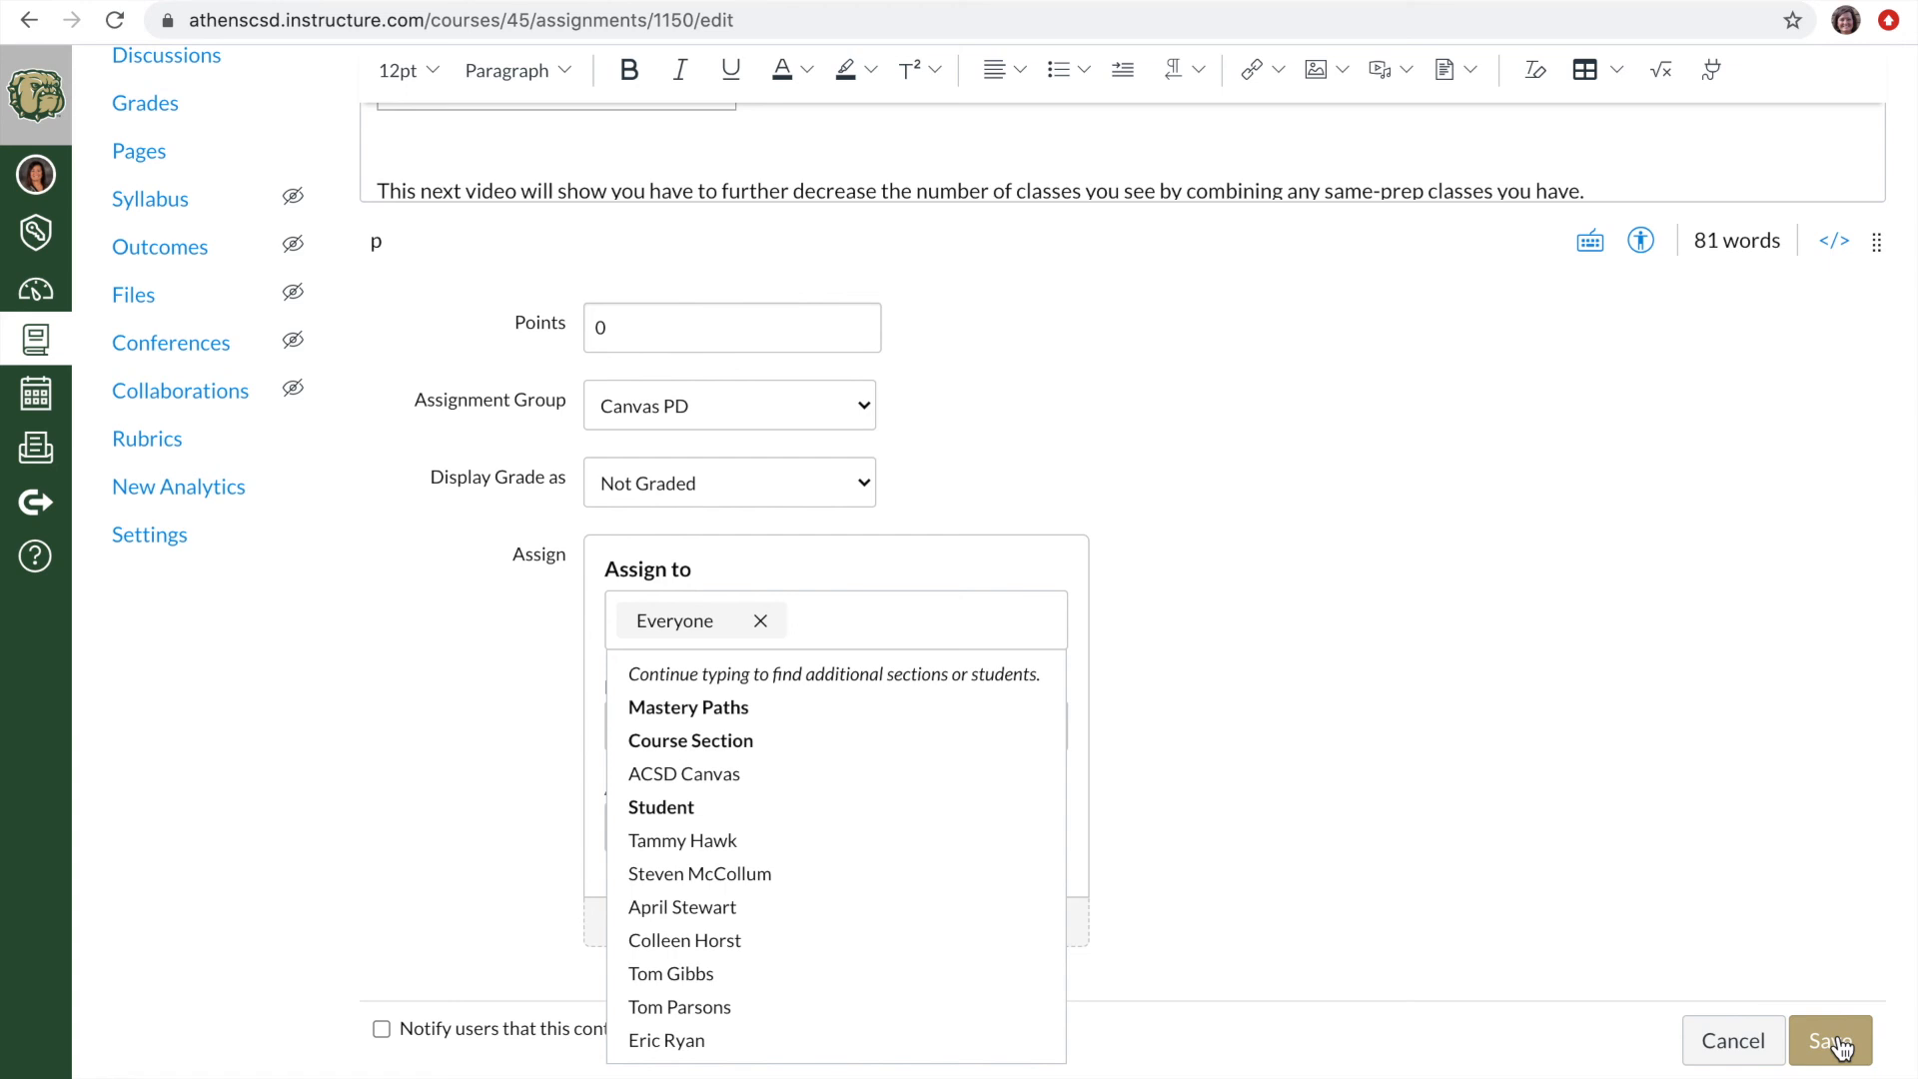